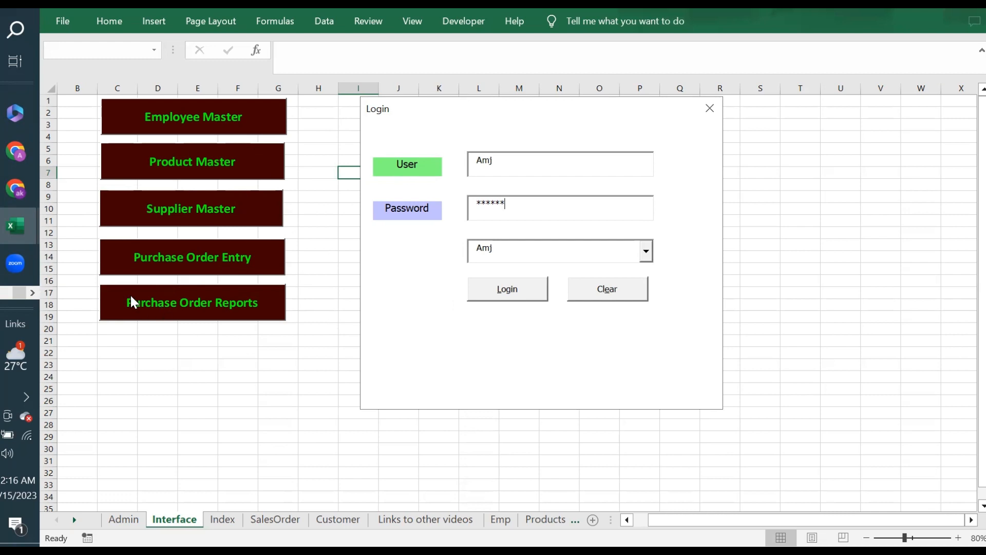
Step: Submit the filled-in login form and open the Index sheet with the lesson topics
left_click(508, 289)
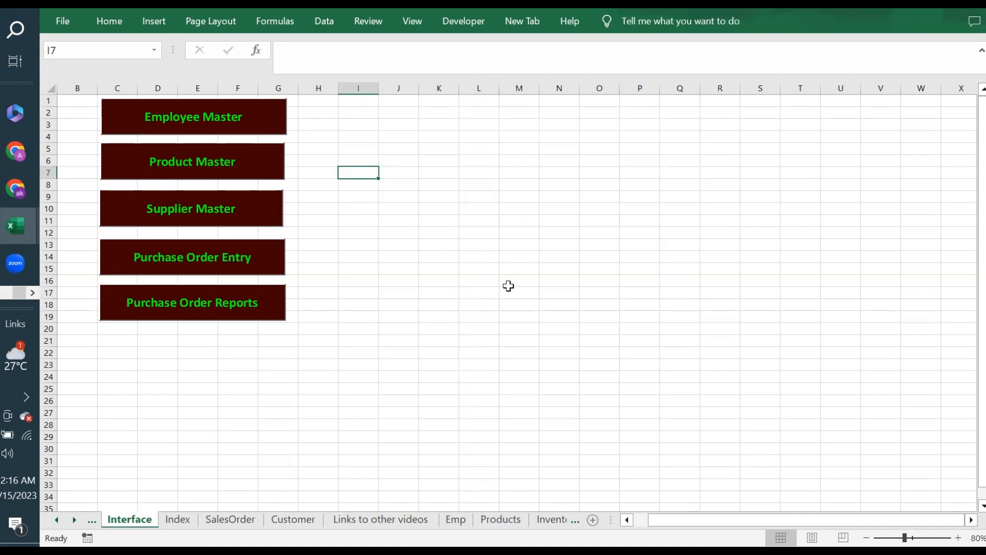
left_click(178, 519)
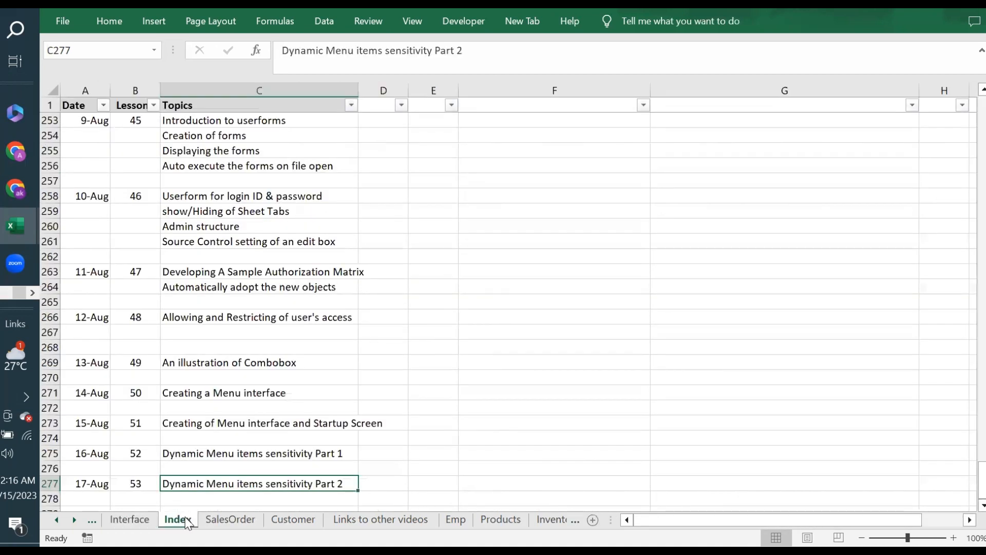
Step: Examine the usernames and passwords in E8:F16 of the Admin sheet and the employee list on the Emp sheet
left_click(124, 520)
left_click(57, 519)
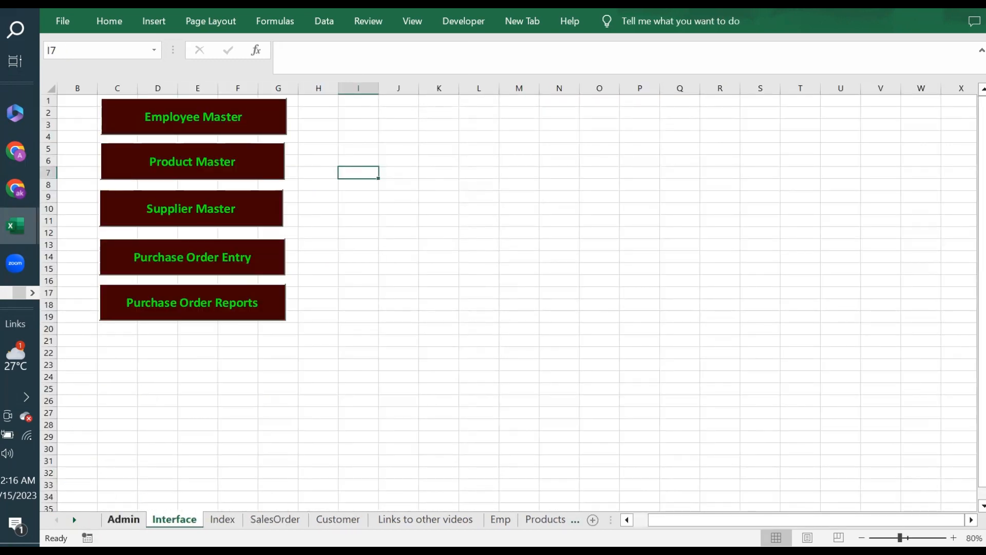
left_click(123, 519)
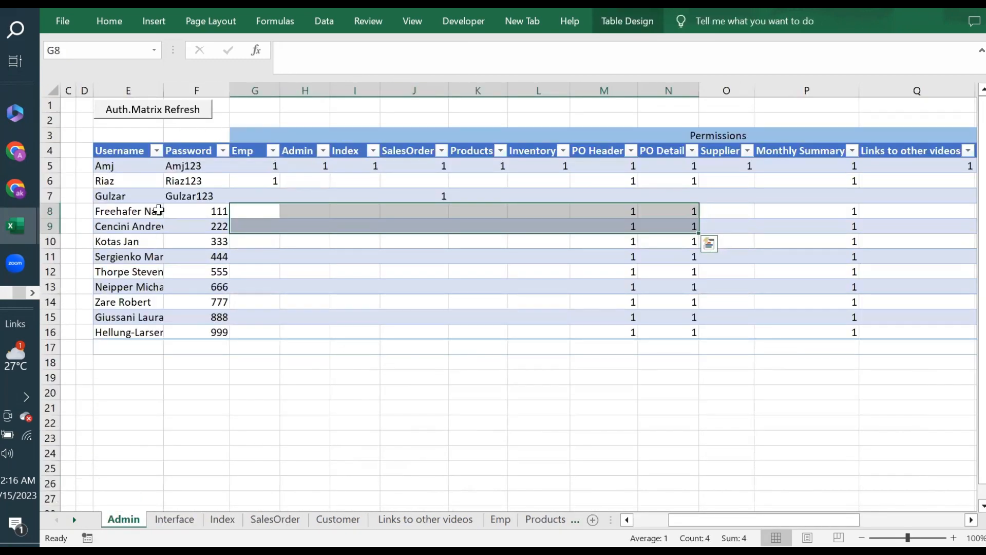
left_click_drag(140, 212, 190, 339)
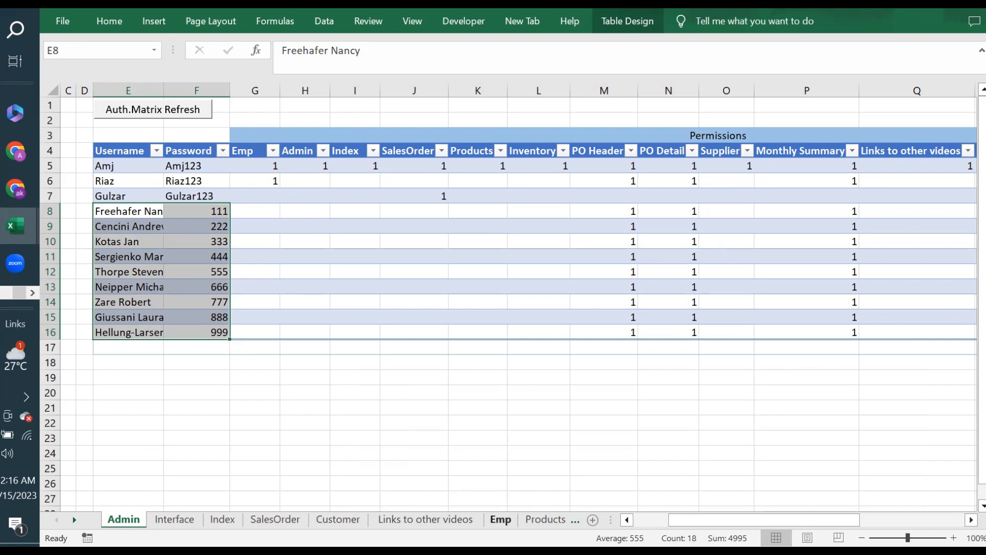
left_click(501, 519)
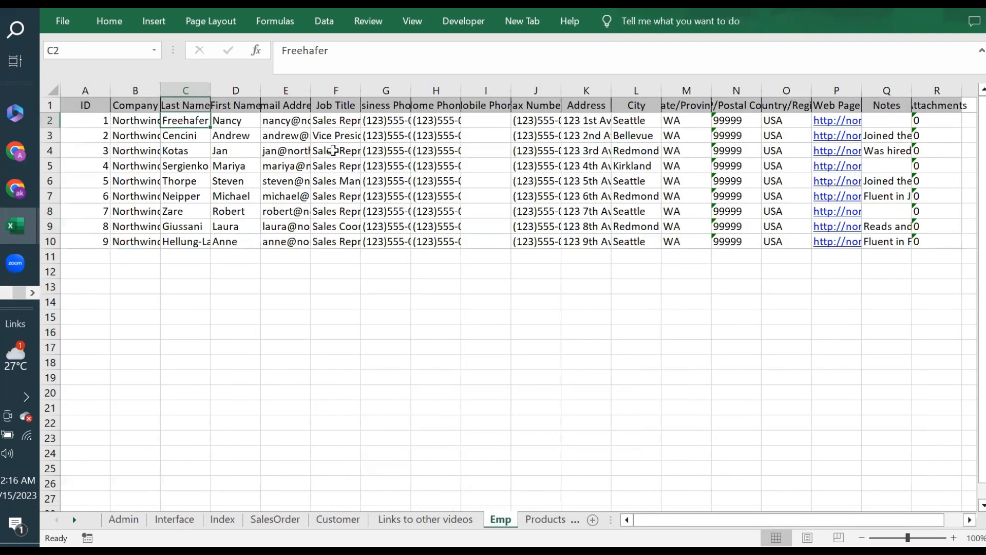
Step: Pass through the Products sheet to PO Header and examine the Submitted By column from row 503 down
left_click(546, 519)
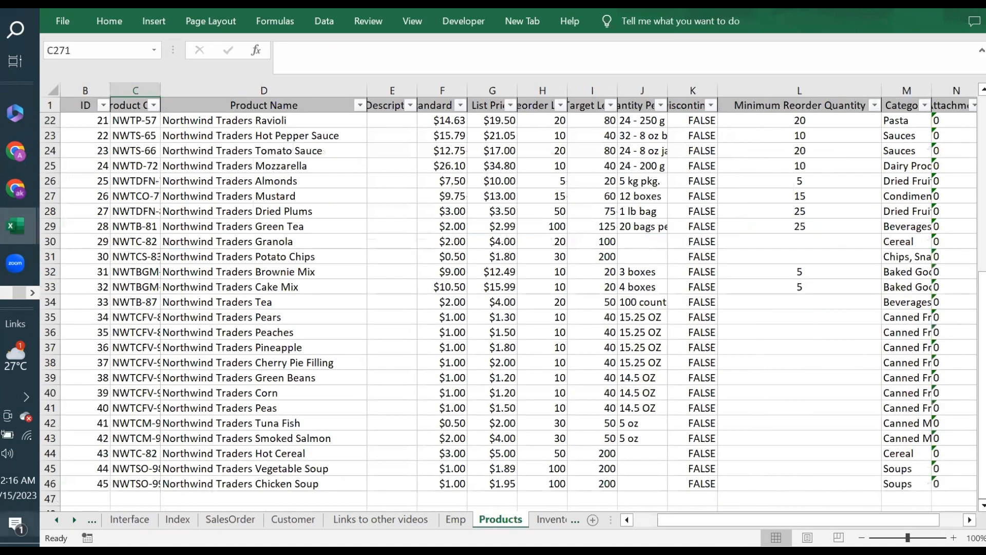
left_click(76, 519)
left_click(76, 520)
left_click(75, 520)
left_click(88, 518)
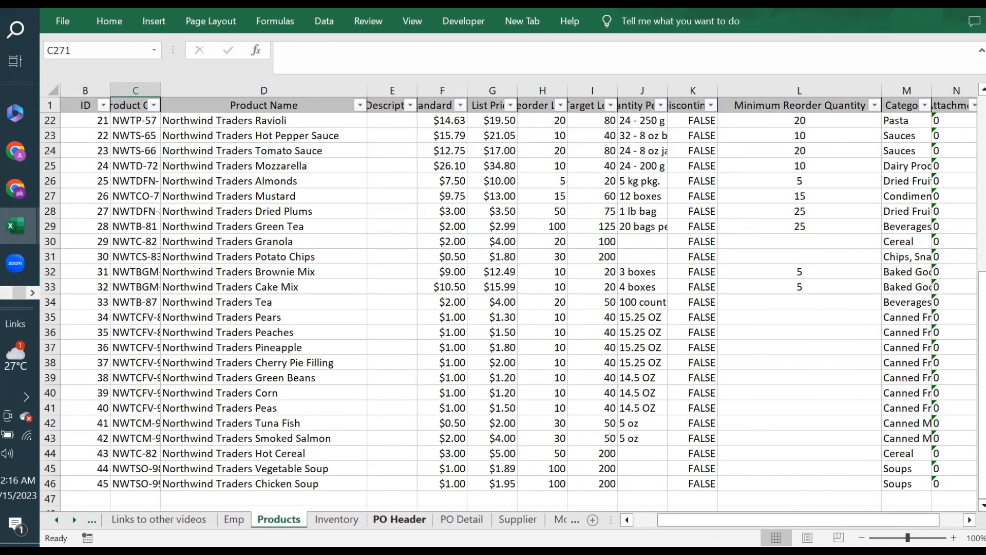
left_click(399, 519)
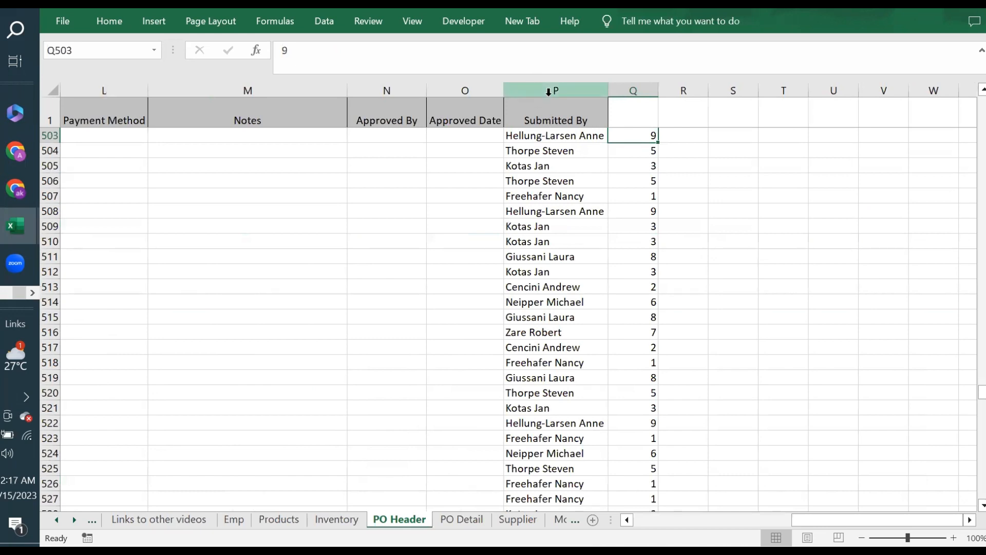
left_click(549, 109)
left_click(546, 136)
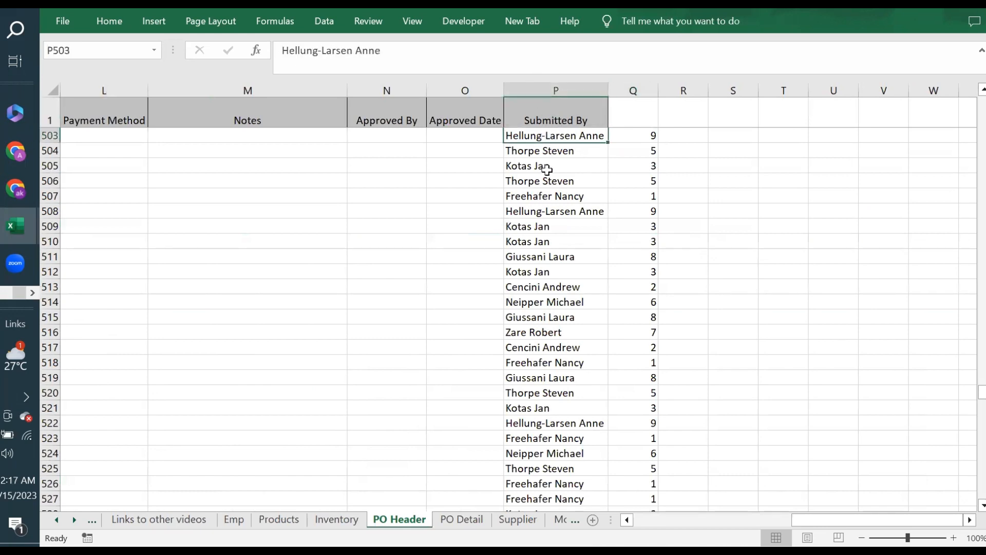
left_click(537, 321)
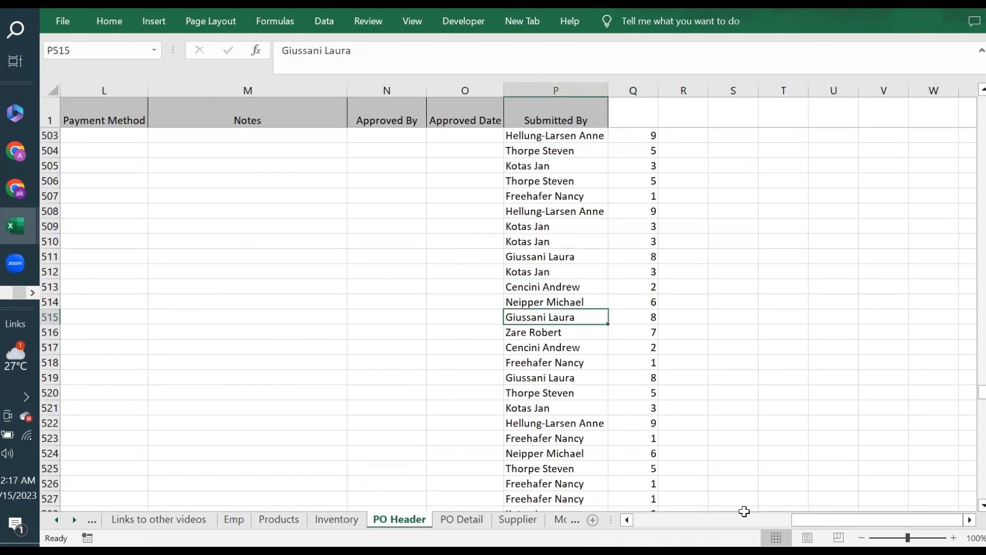
Step: Inspect the Payment Amount, Payment Date and Created By columns of the PO Header sheet
scroll(257, 178, "left", 5)
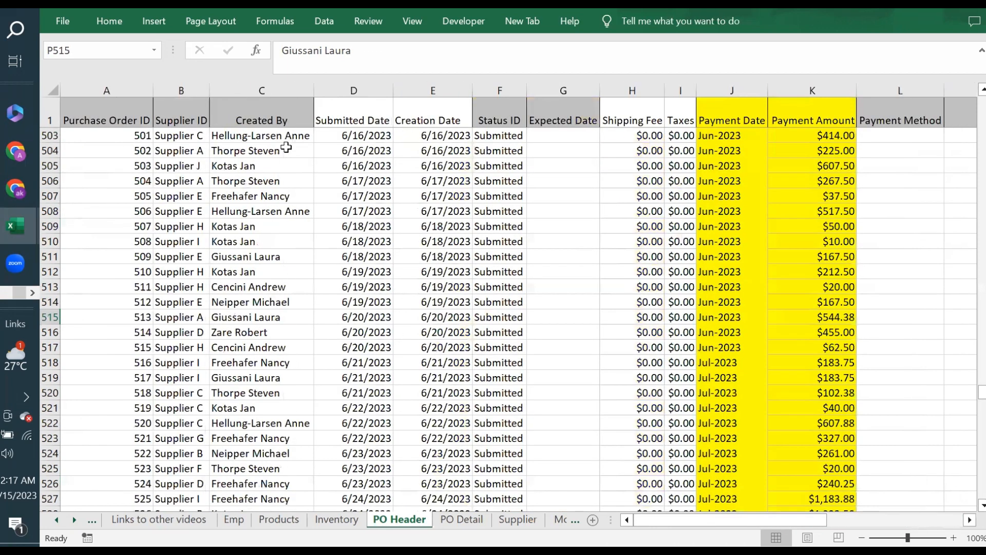
left_click(830, 136)
left_click(731, 137)
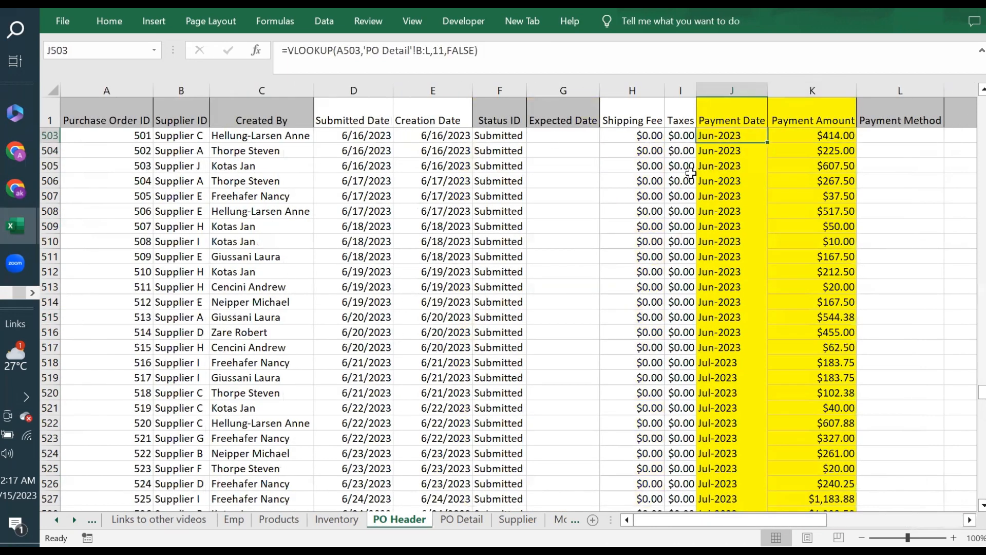
left_click(264, 229)
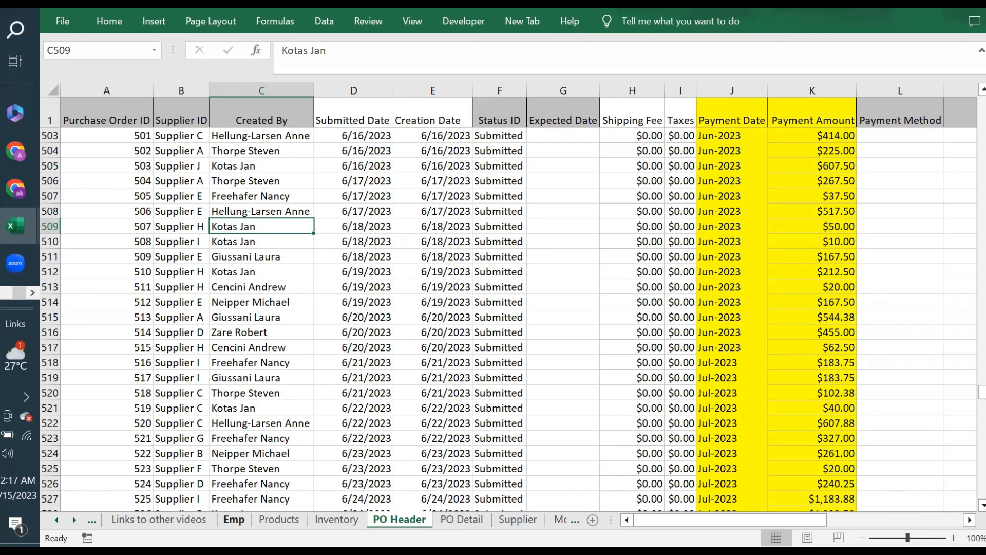
Step: Return to the Admin sheet and review the usernames and passwords from row 8 down
left_click(90, 520)
left_click(91, 521)
left_click(91, 520)
left_click(91, 520)
left_click(91, 520)
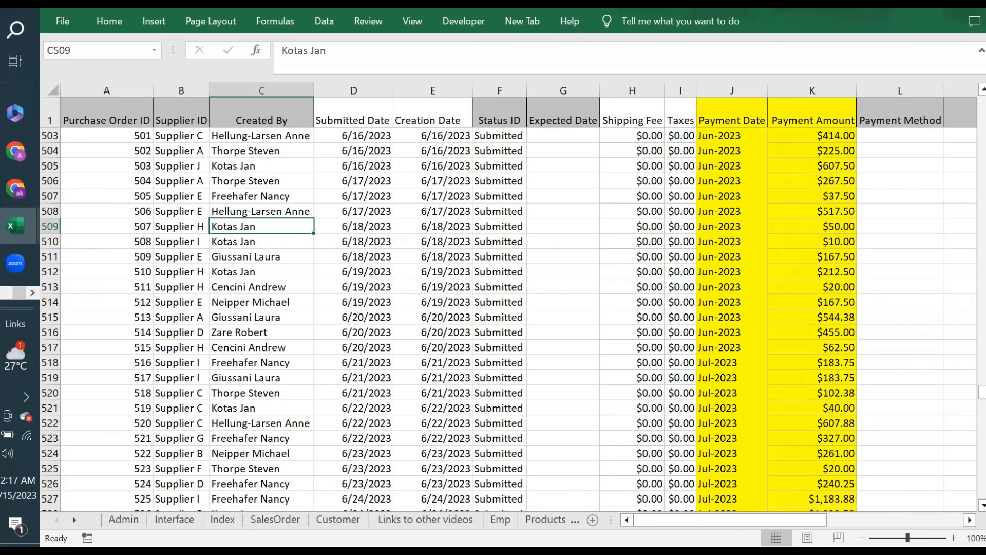
left_click(123, 520)
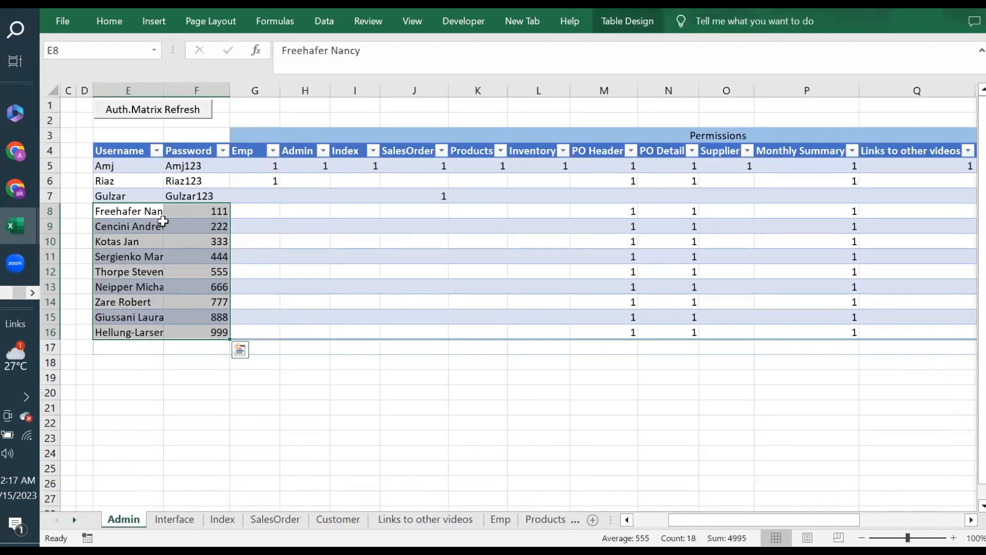
left_click(137, 213)
left_click_drag(210, 211, 218, 236)
left_click(218, 256)
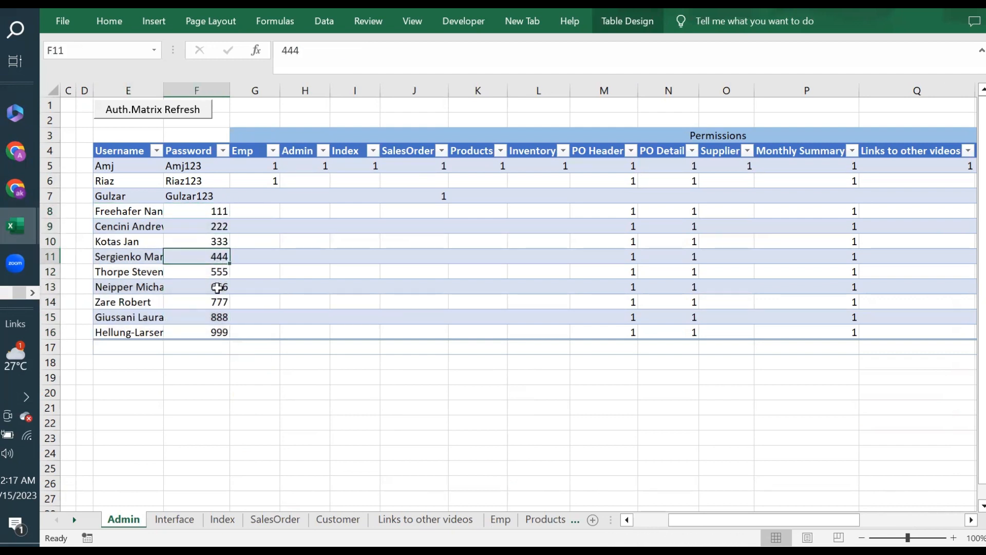
left_click(146, 211)
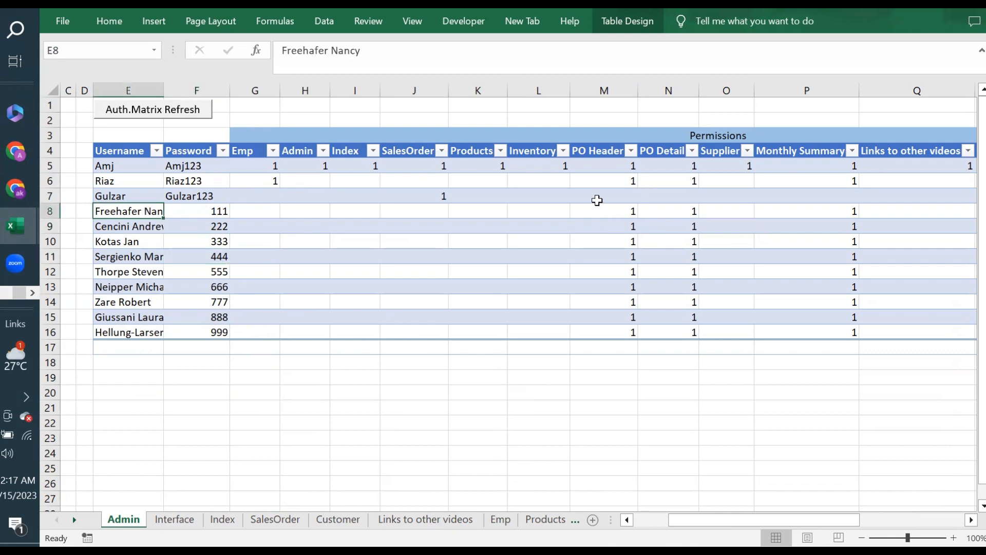
Step: Review the PO Header, PO Detail, Monthly Summary and Interface permissions for the users in rows 8 to 16
left_click_drag(608, 211, 664, 334)
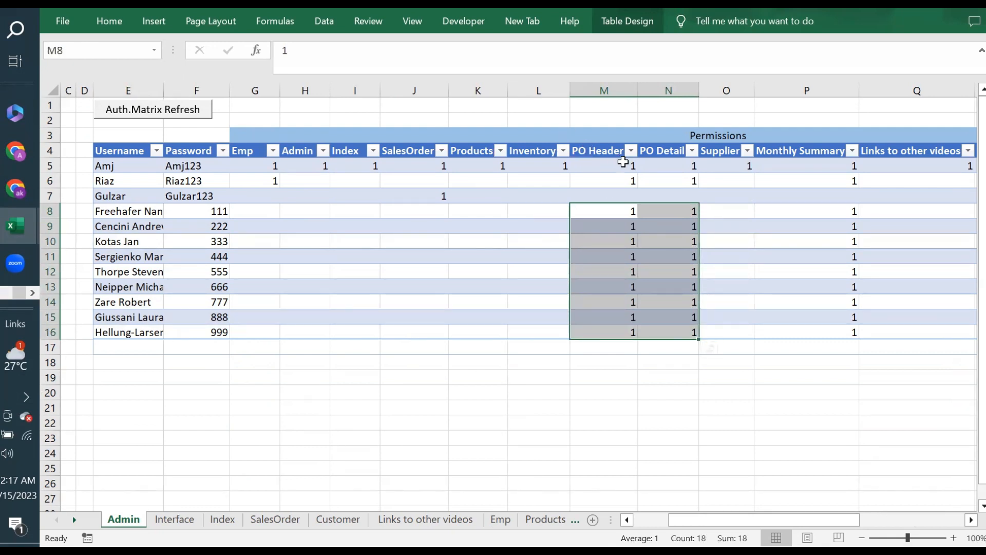
left_click(663, 209)
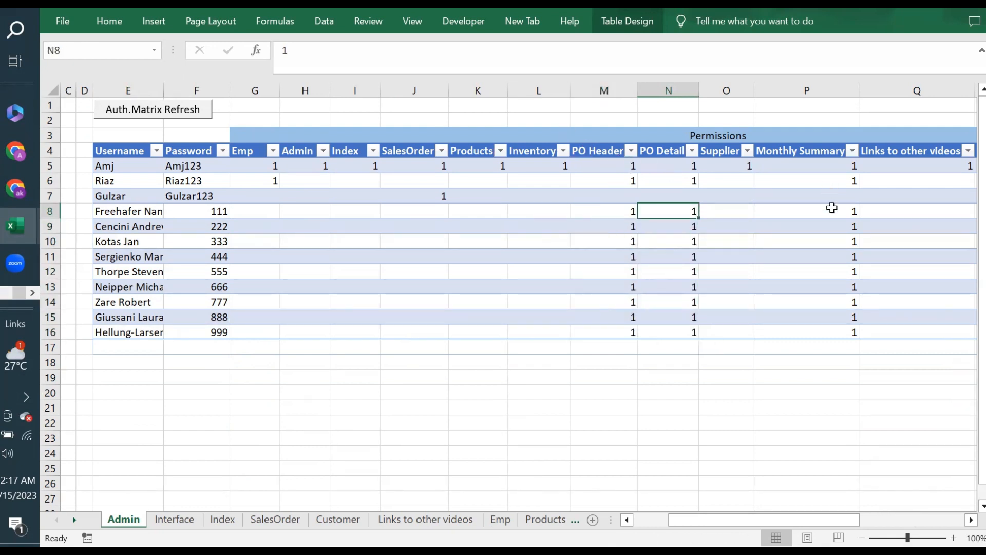
left_click_drag(839, 212, 834, 330)
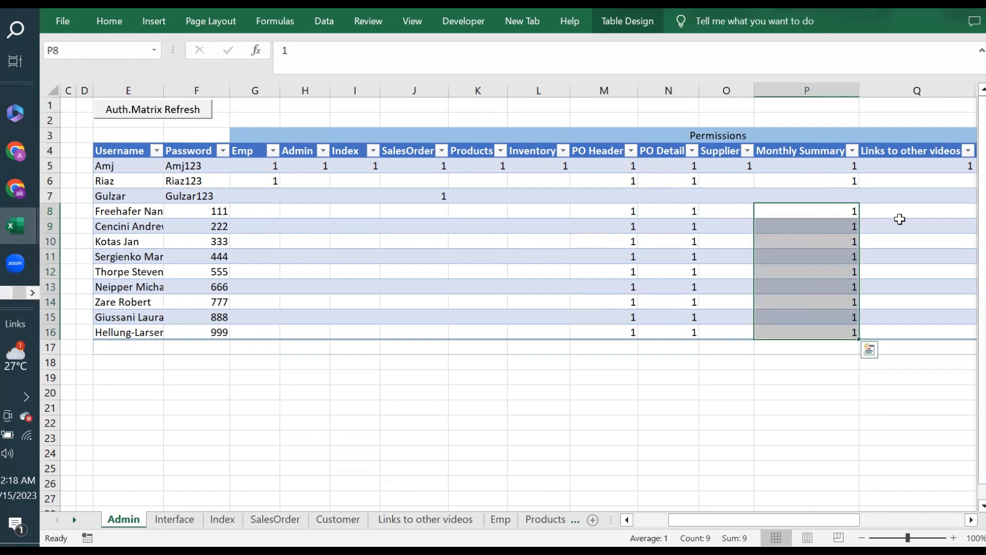
left_click(815, 214)
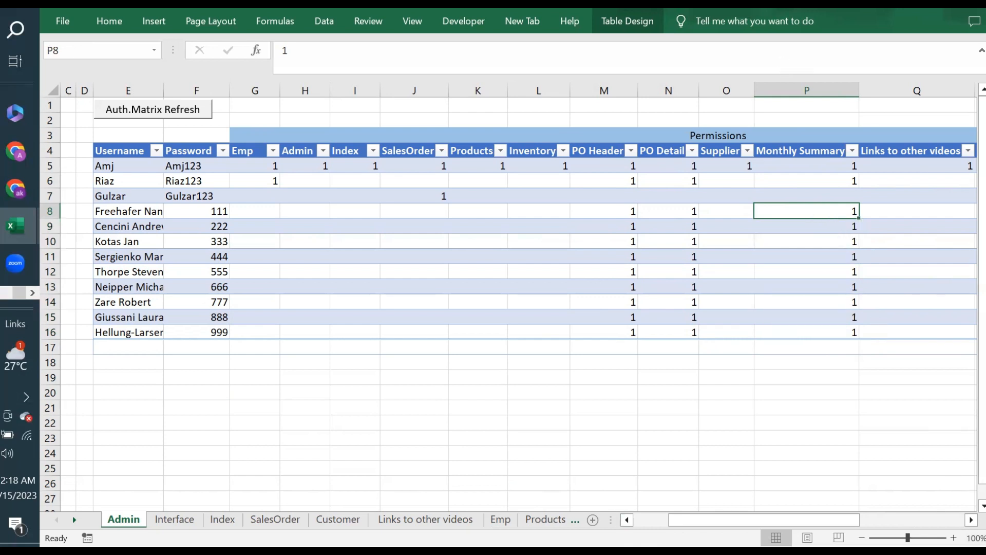
scroll(770, 206, "right", 6)
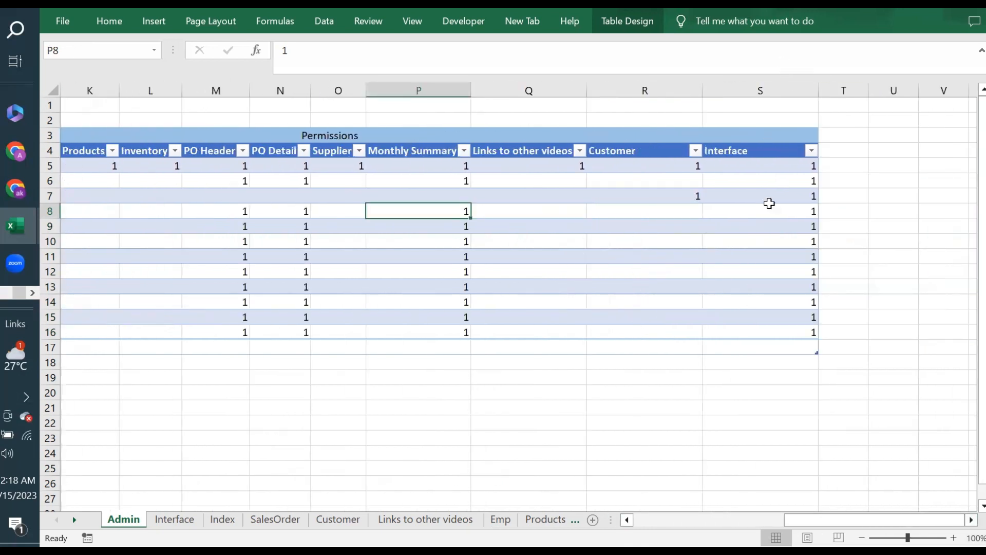
left_click_drag(792, 214, 792, 329)
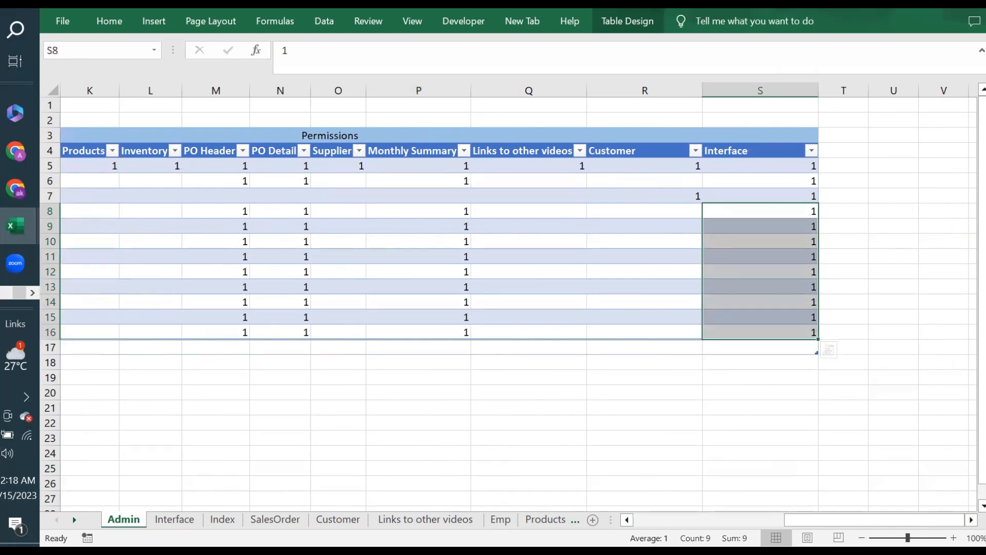
Step: Compare the users in rows 5 to 7 with those in rows 8 to 16, including their Password column
left_click(646, 520)
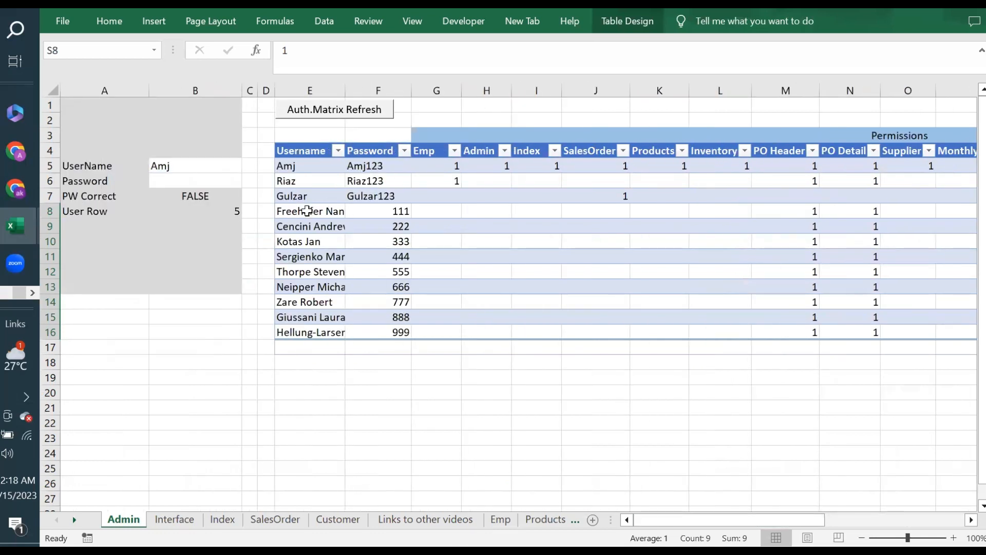
left_click_drag(307, 211, 308, 332)
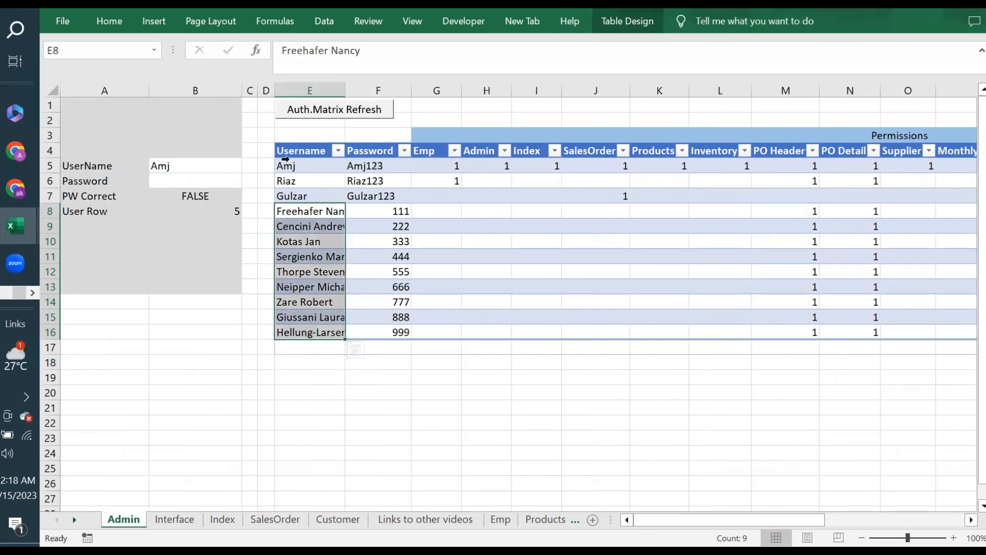
left_click_drag(284, 165, 283, 195)
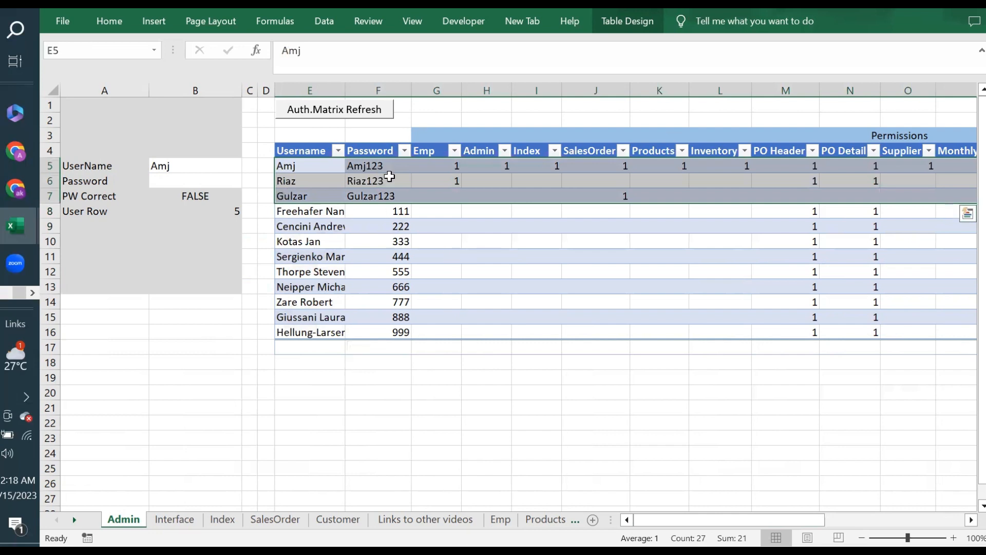
left_click(282, 165)
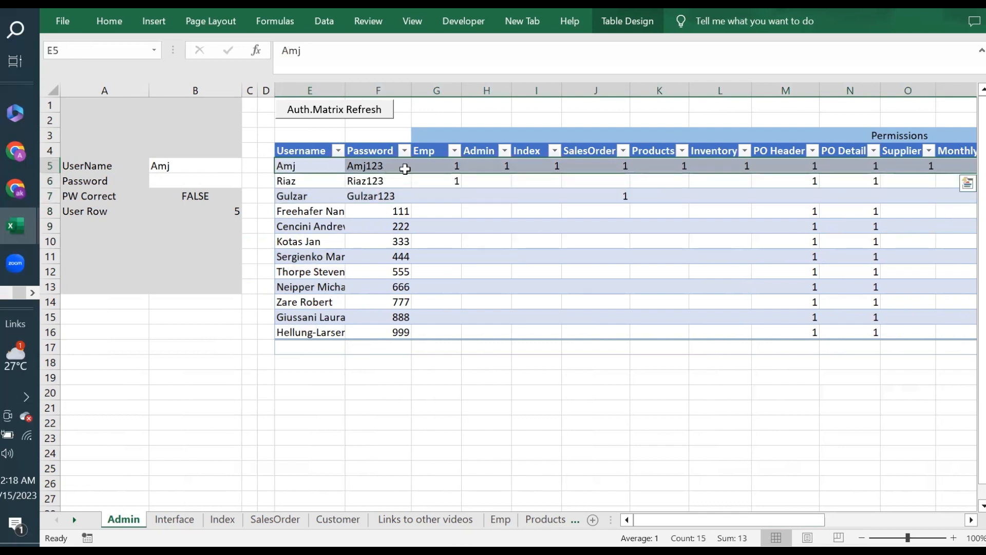
left_click_drag(284, 181, 307, 334)
left_click(368, 216)
left_click_drag(368, 216, 391, 333)
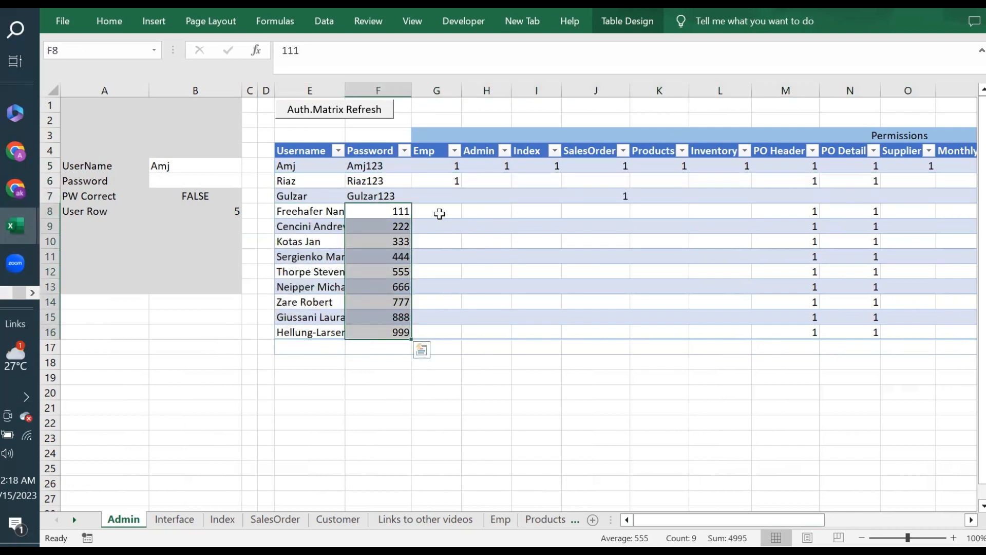
Step: Check the PO Header permission in row 8 and the Monthly Summary permissions down to row 16
left_click(784, 213)
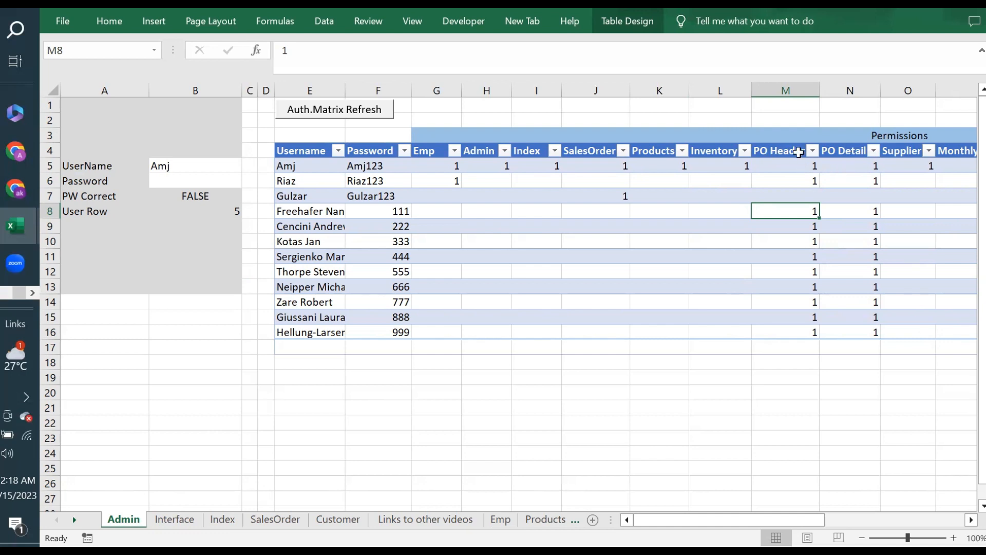
left_click(949, 153)
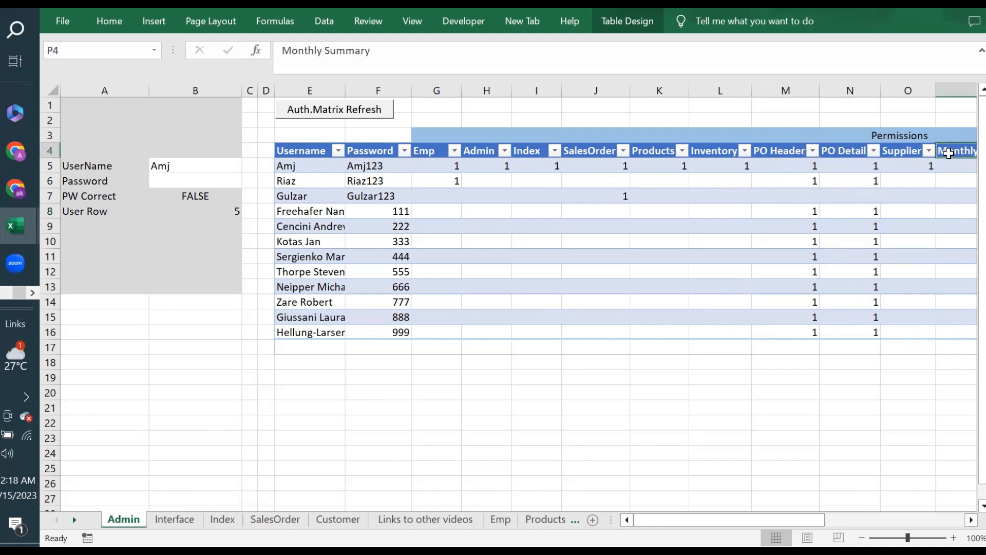
left_click(971, 520)
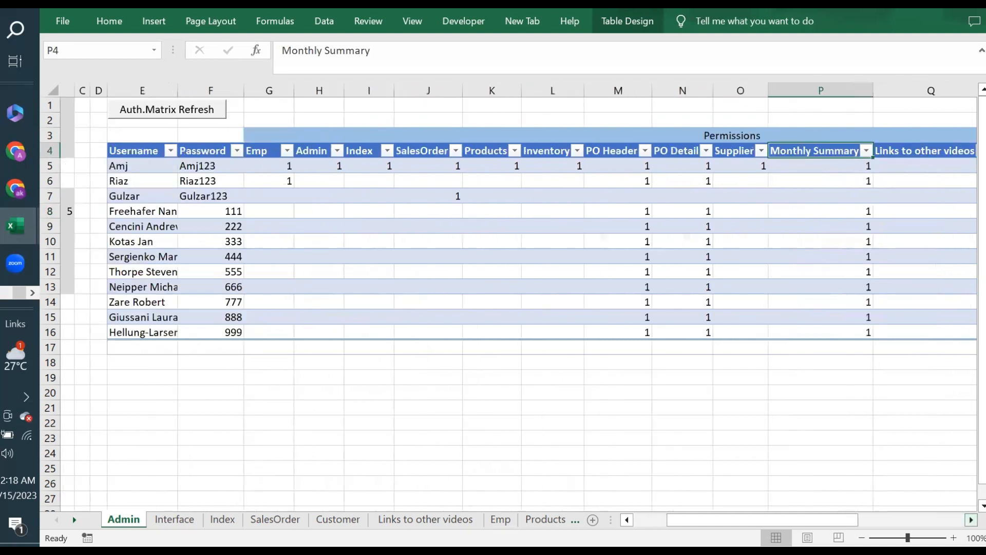
left_click_drag(825, 180, 833, 265)
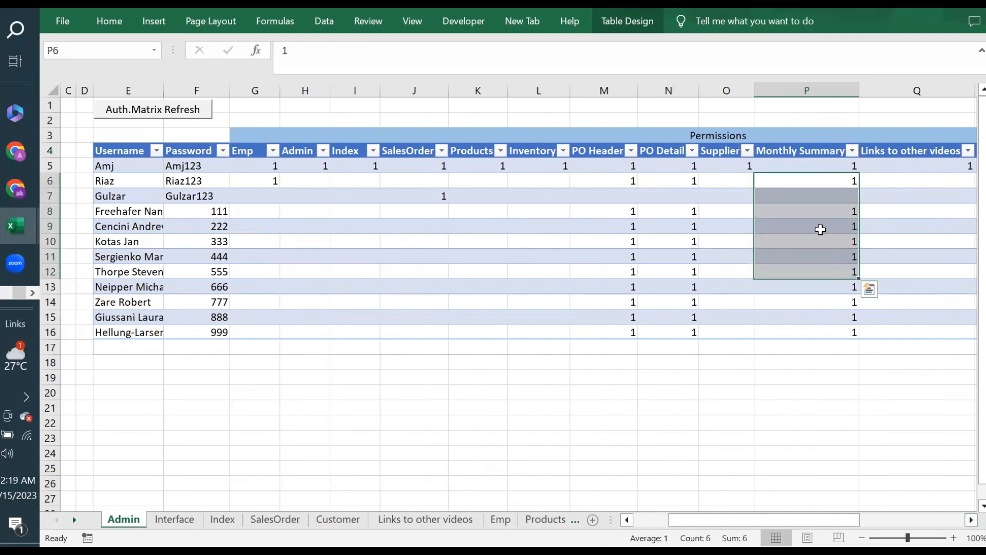
left_click_drag(819, 202, 825, 334)
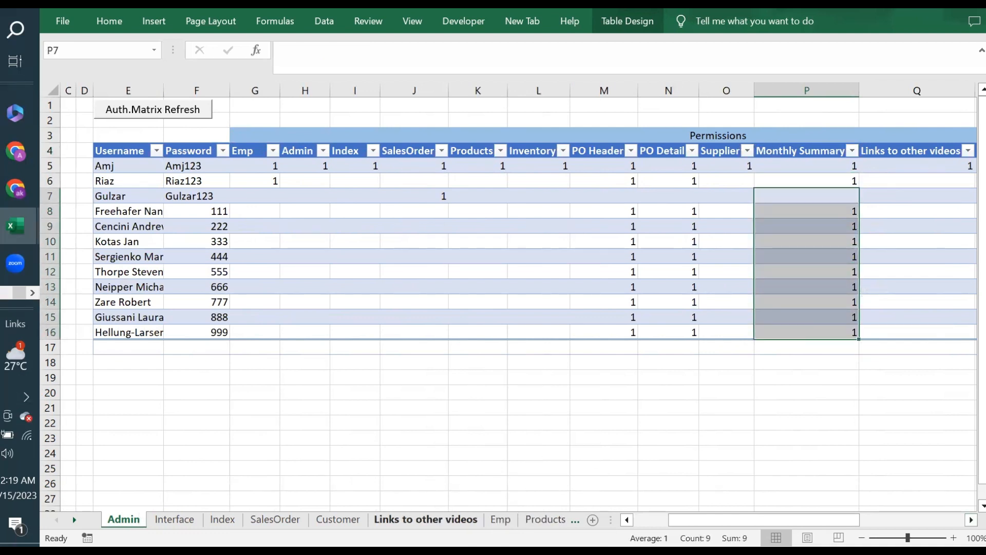
Step: Generate the Supplier's Amount Summary on the Monthly Summary sheet by running its summary macro with choice 3
left_click(75, 520)
left_click(75, 520)
left_click(75, 520)
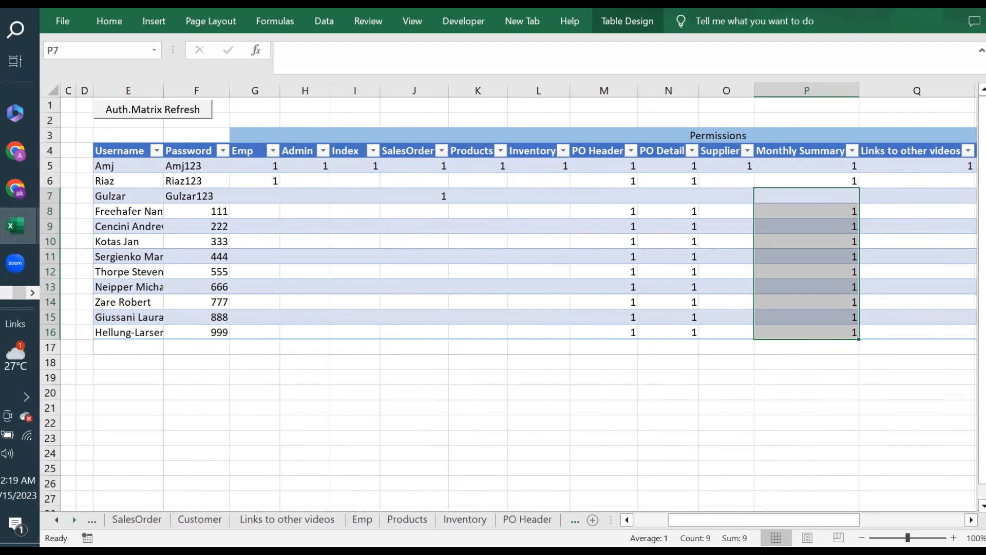
left_click(74, 520)
left_click(75, 520)
left_click(75, 520)
left_click(499, 520)
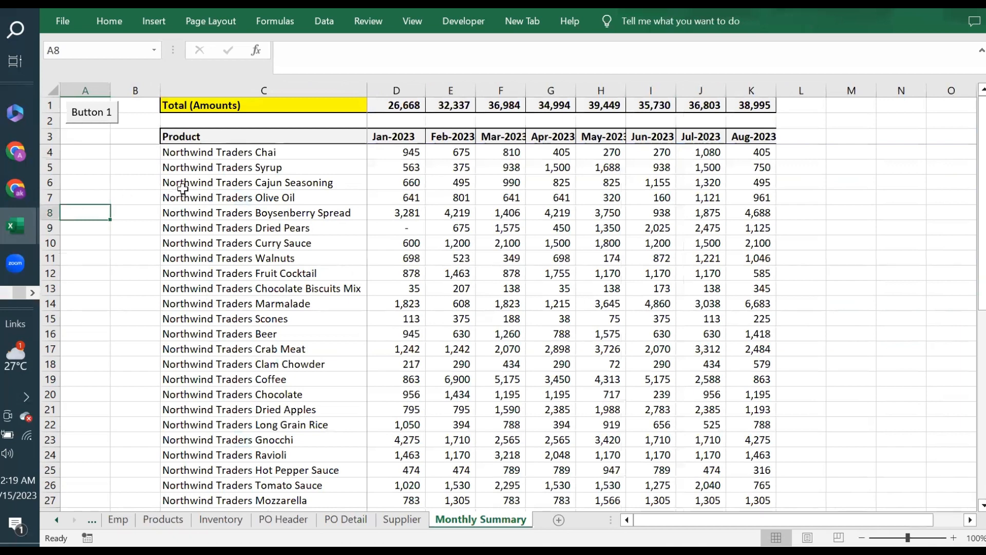
left_click(91, 127)
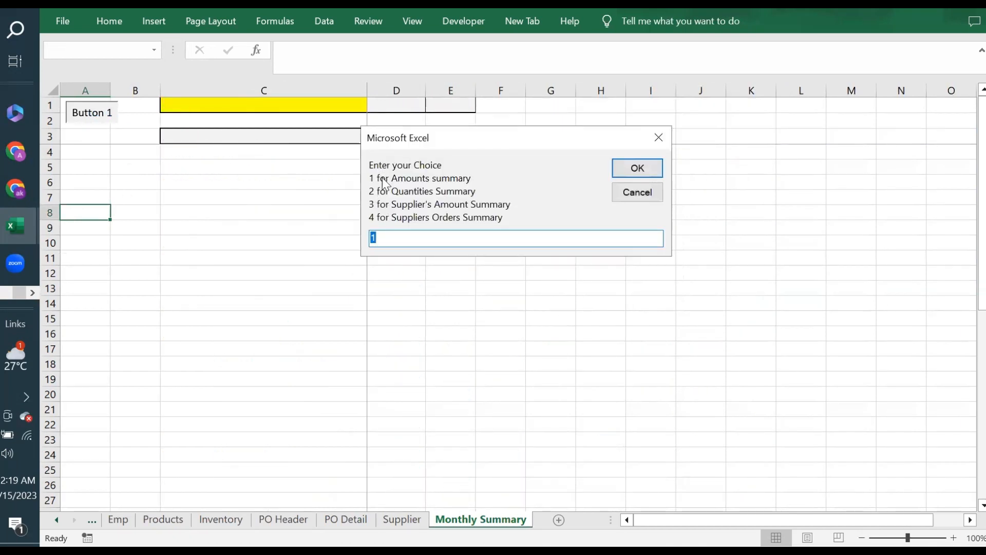
type("3")
key("Return")
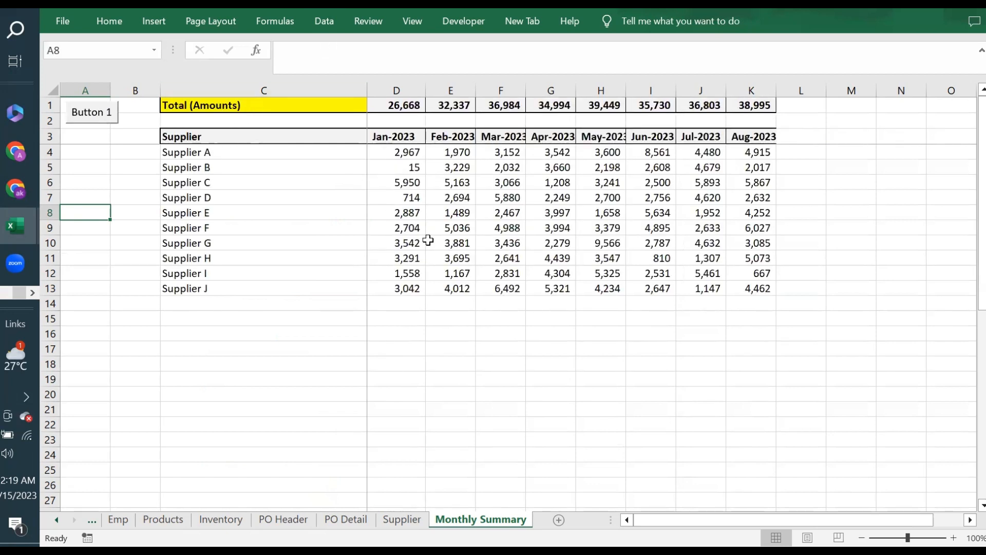
Step: Show the Supplier A column chart and the Total (Amounts) pie chart on the Monthly Summary sheet, and delete the pie chart
left_click(405, 152)
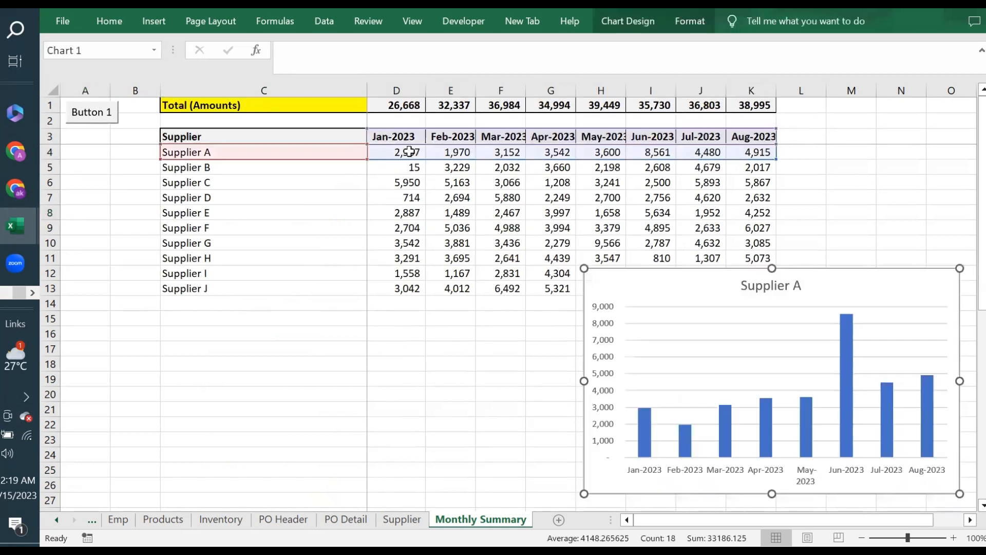
left_click(394, 103)
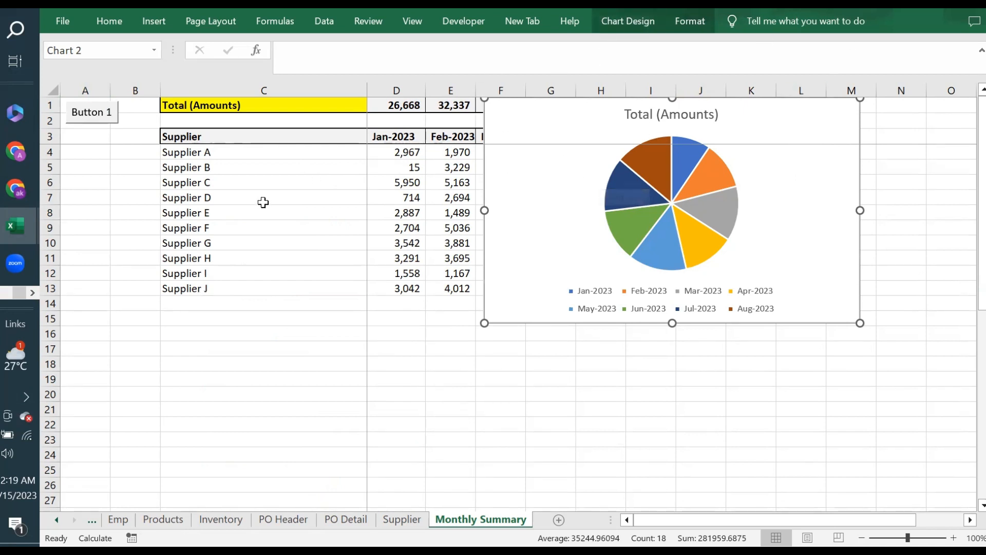
left_click(230, 118)
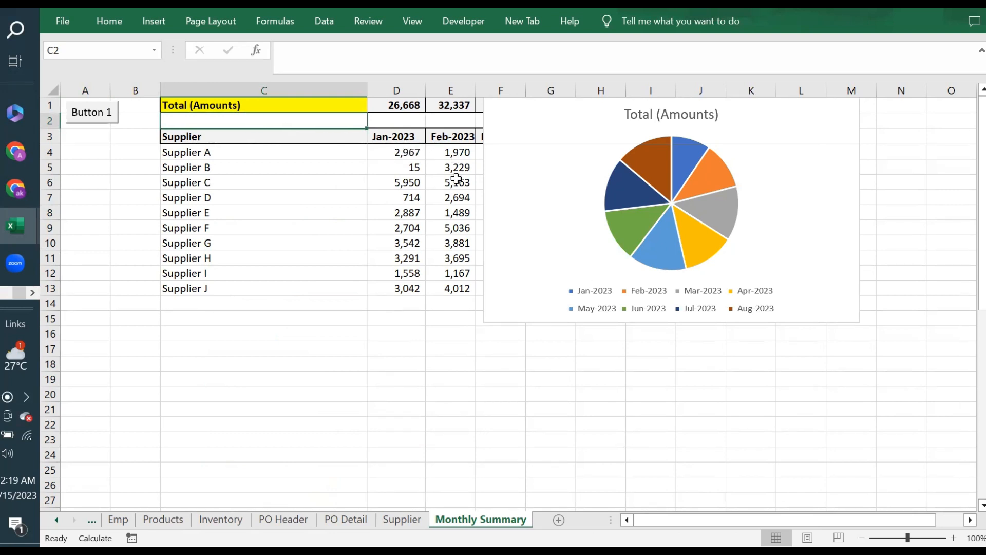
left_click(408, 152)
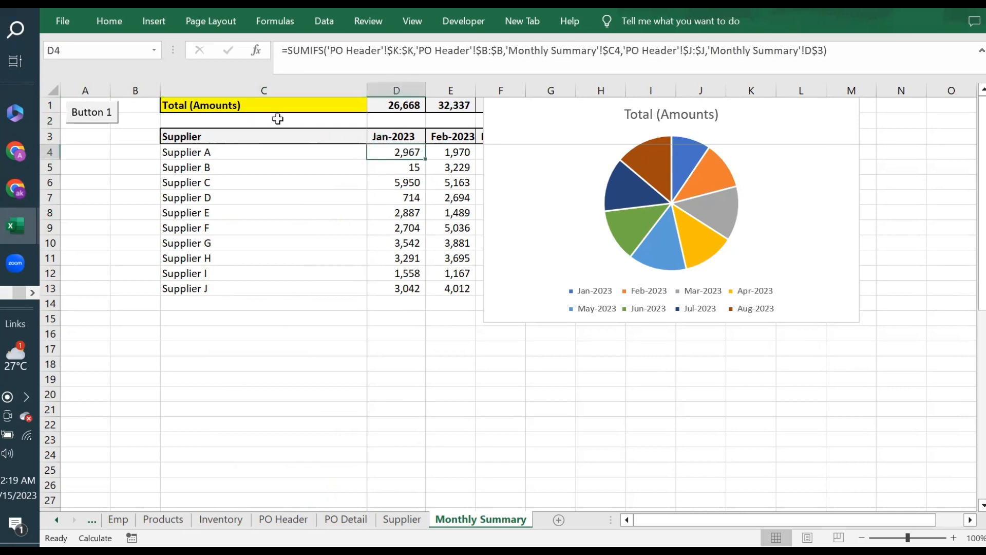
left_click(509, 318)
key("Delete")
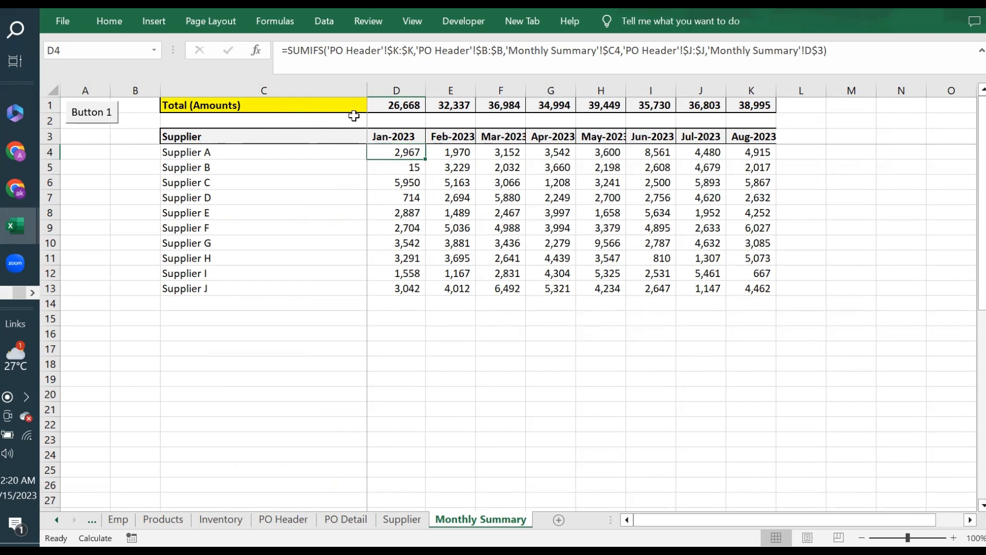
Step: Inspect the SUMIFS formula in cell D4 and its criteria, leaving the formula as it is
left_click(322, 118)
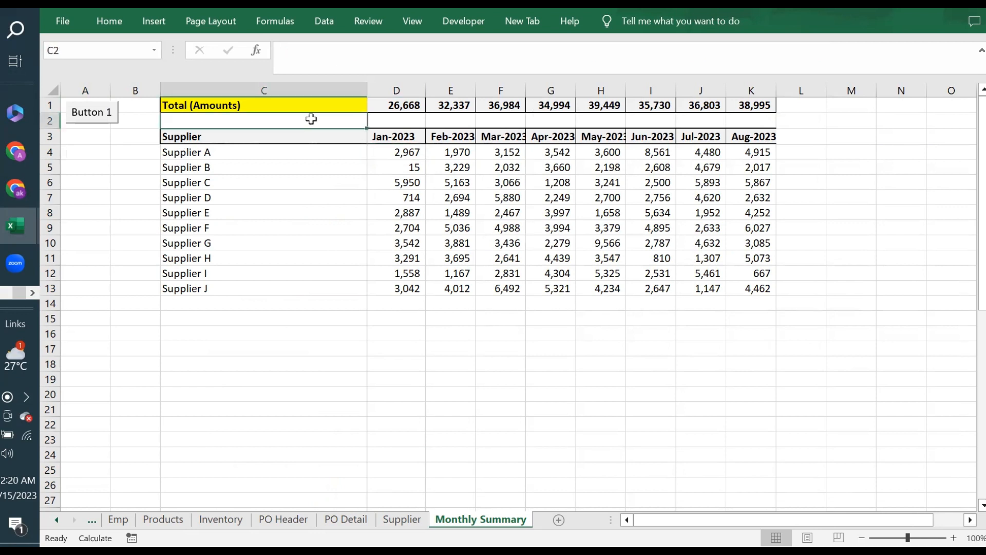
left_click(407, 155)
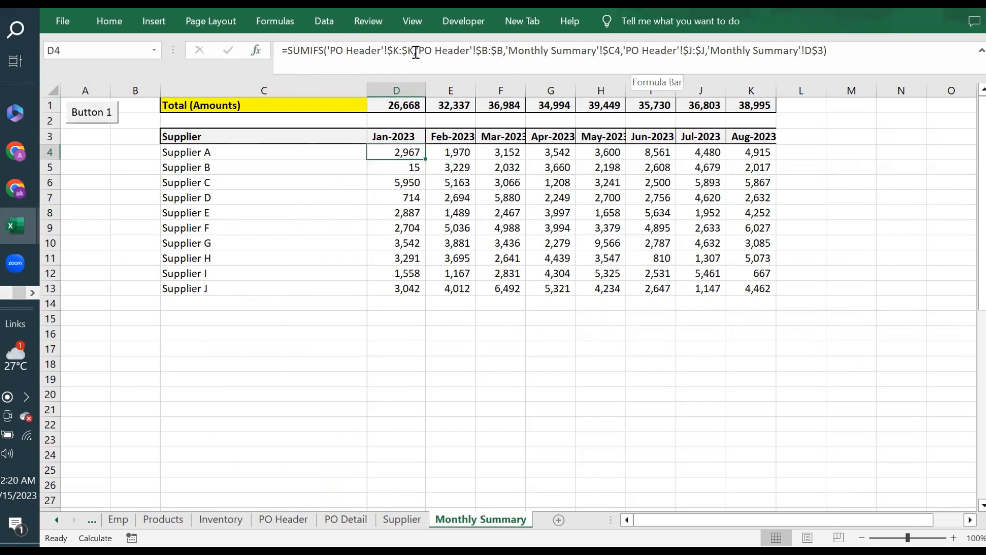
left_click(825, 47)
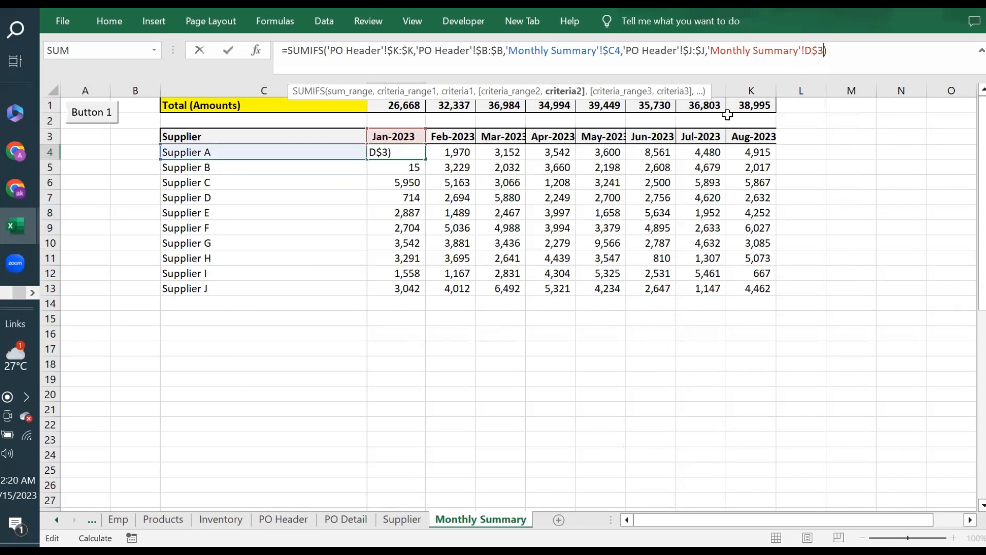
key("Return")
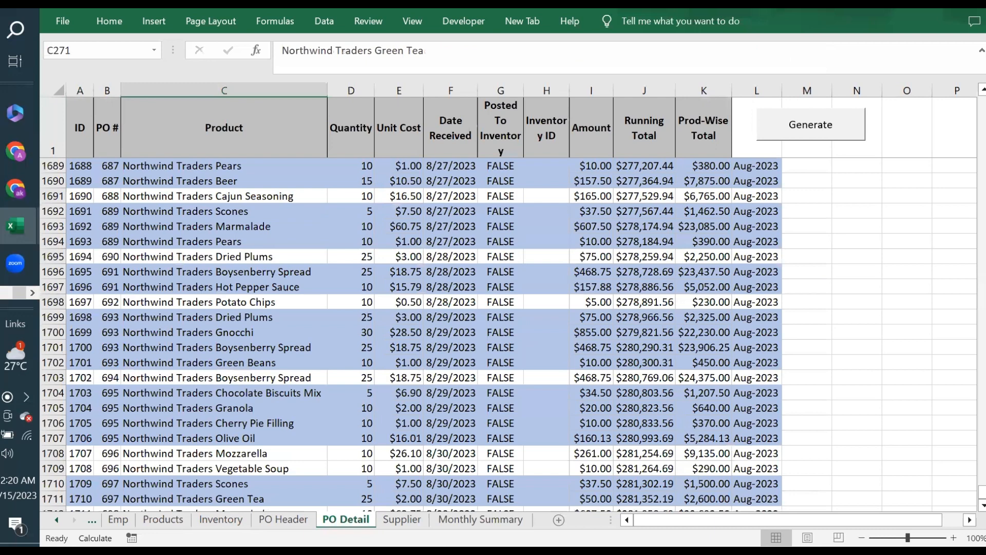
Step: Examine the Submitted By column on the PO Header sheet and the supplier amounts in D4:K13 on Monthly Summary
left_click(265, 518)
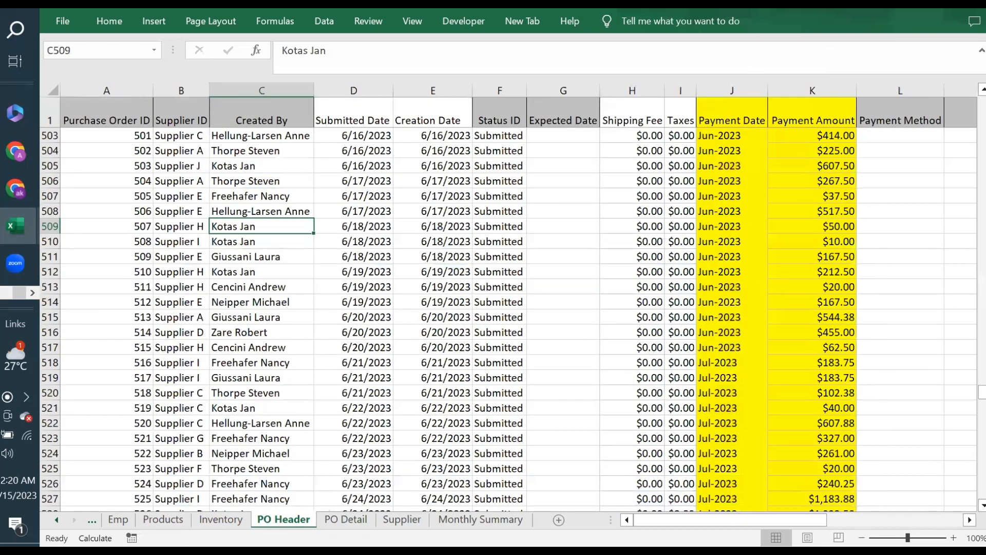
scroll(544, 313, "right", 4)
left_click(453, 81)
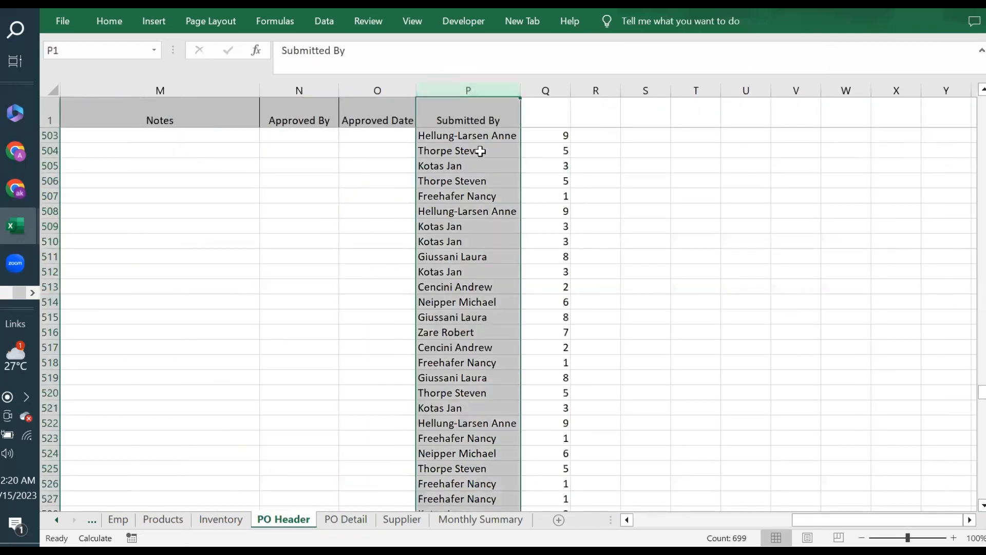
left_click(461, 137)
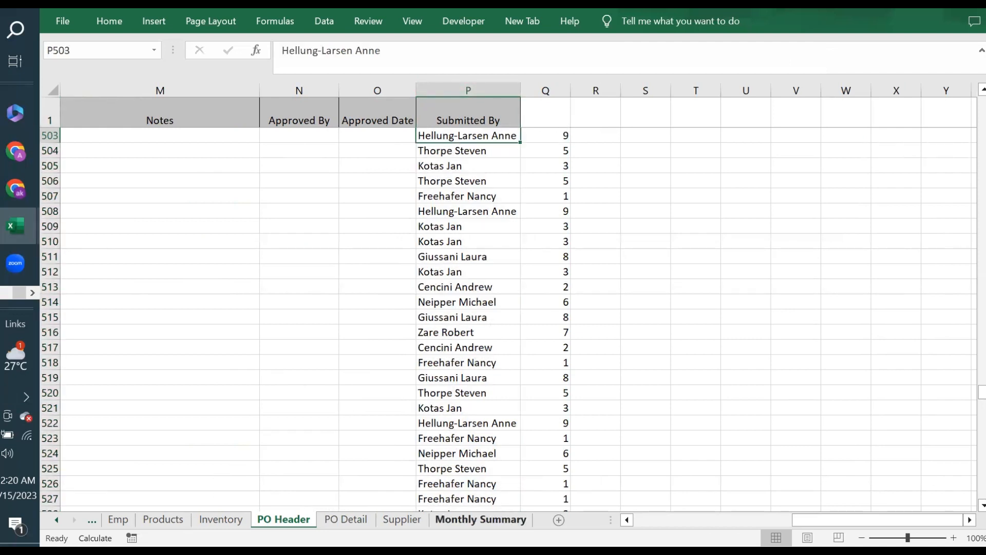
left_click(480, 519)
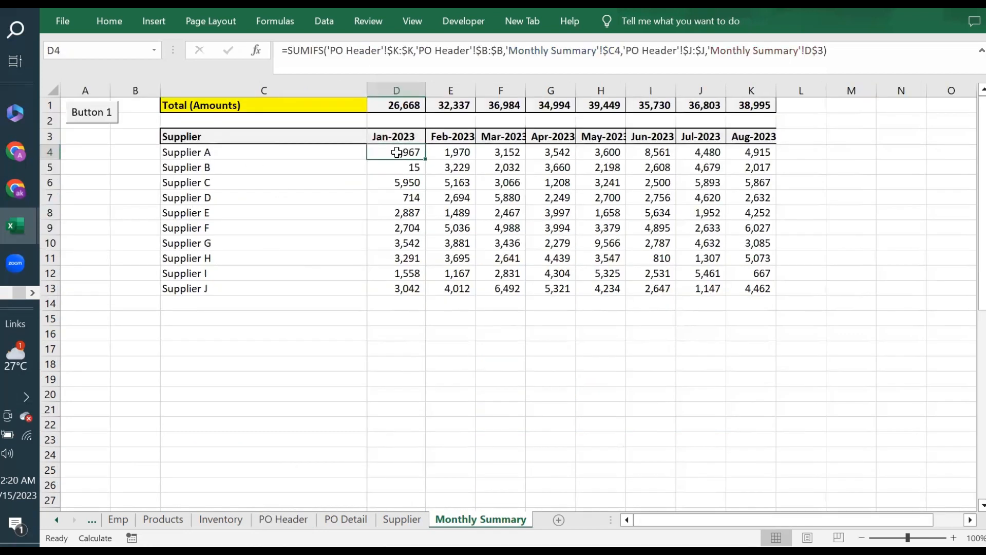
left_click_drag(399, 151, 750, 287)
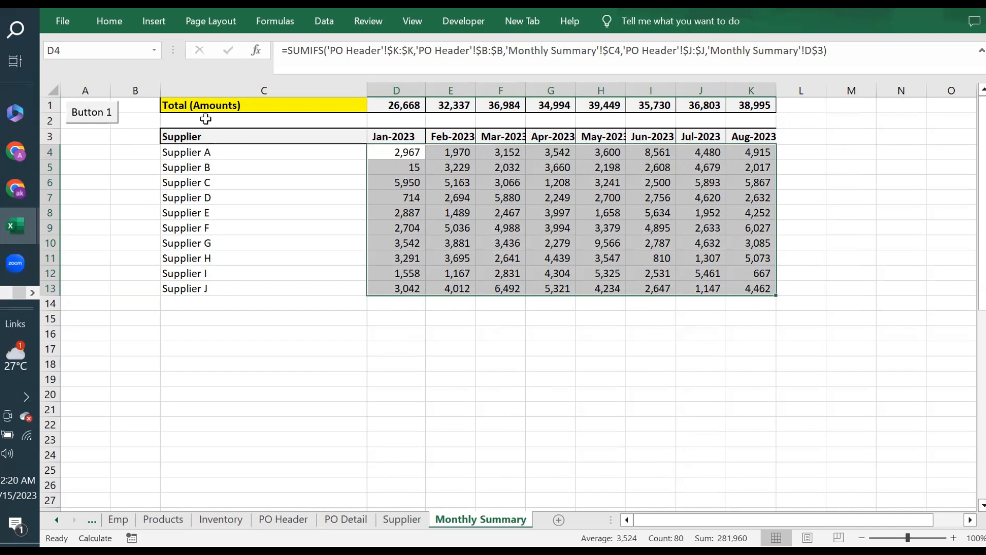
Step: Return to the Admin sheet and close the Lesson 53 workbook without saving its changes
left_click(56, 520)
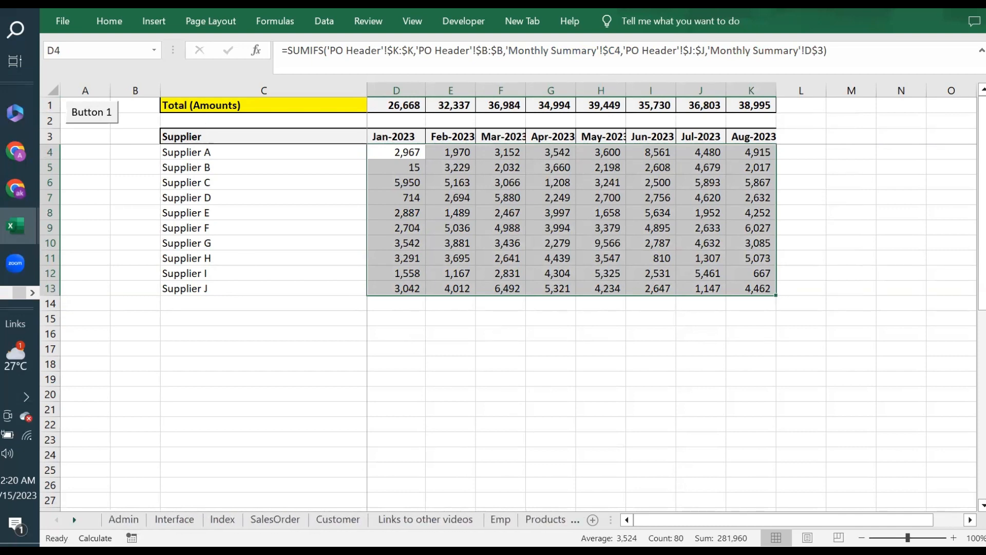
left_click(123, 520)
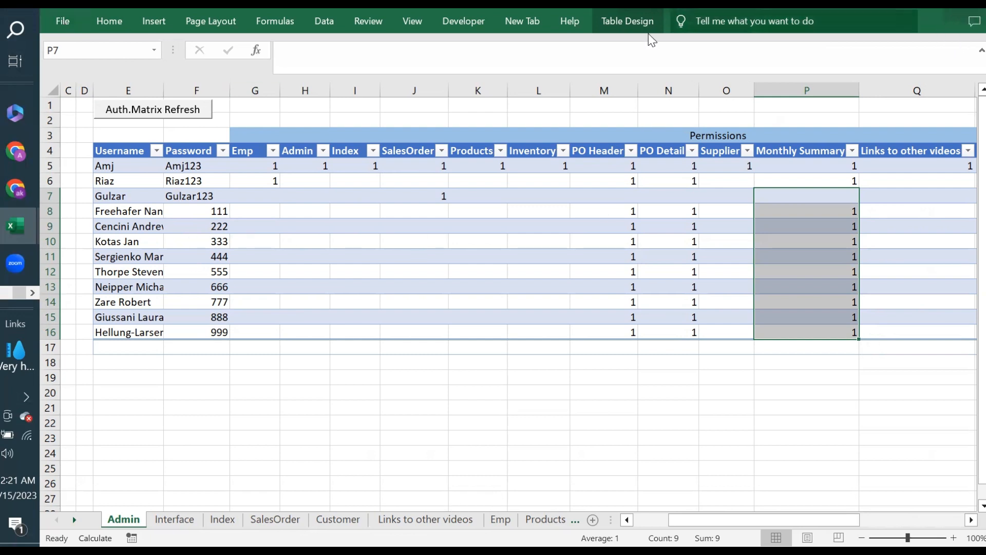
left_click(62, 27)
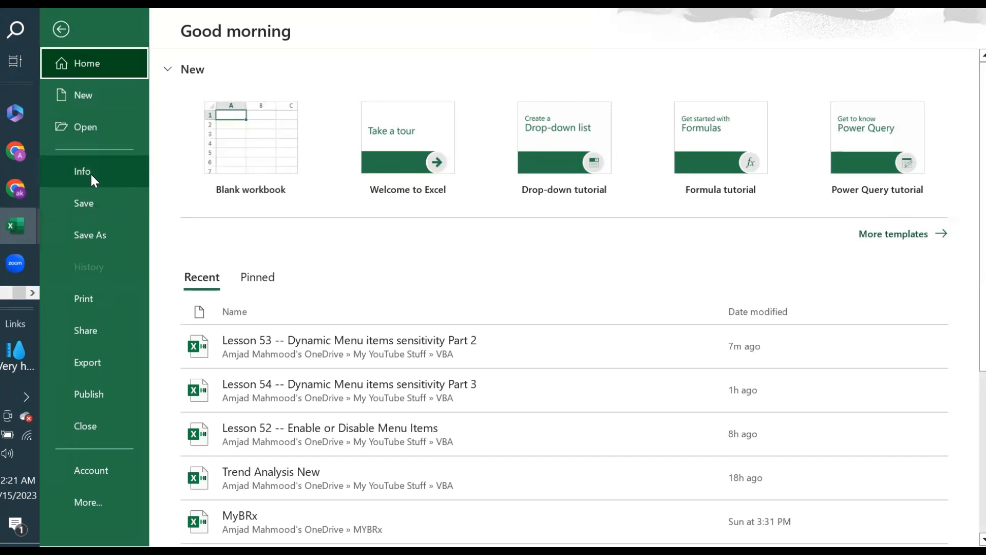
left_click(98, 418)
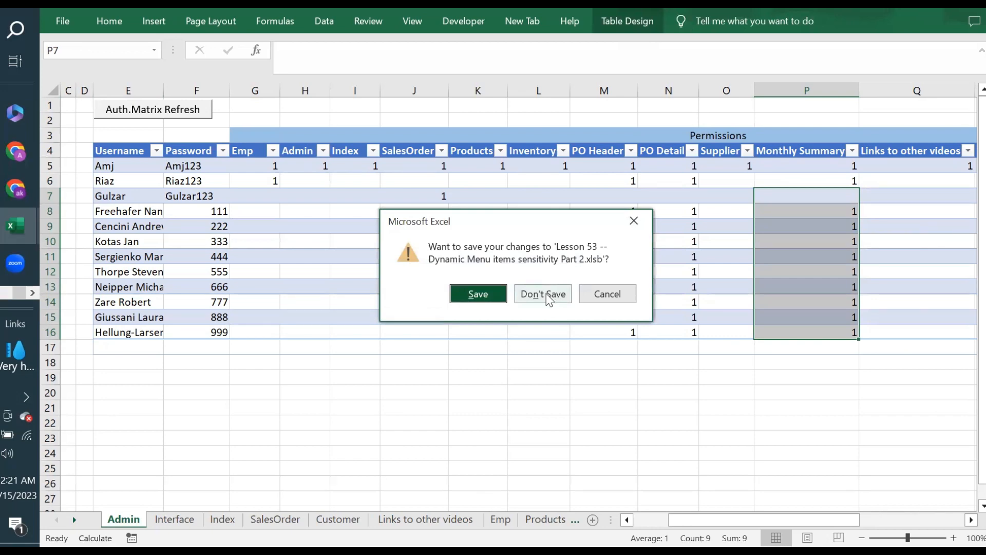
left_click(544, 294)
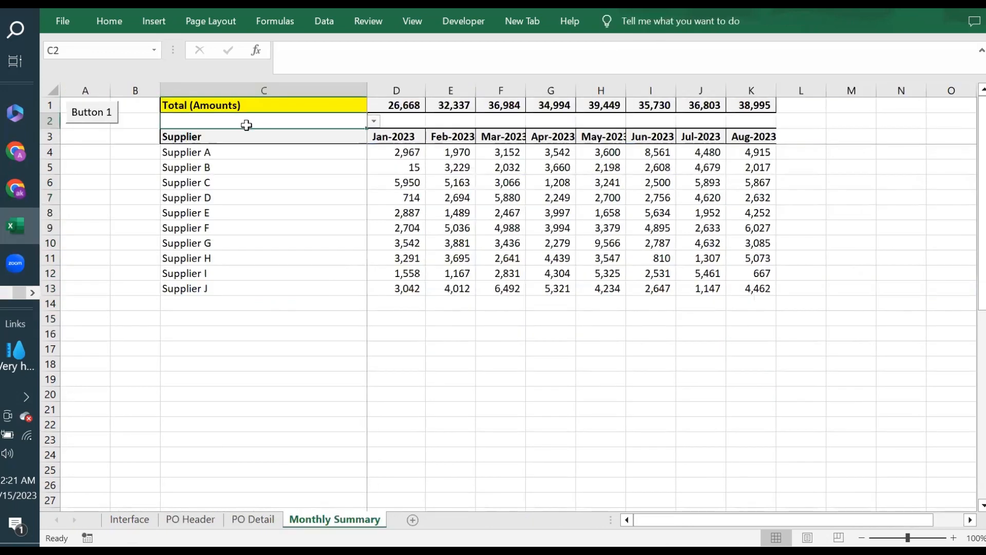
Step: Filter the Monthly Summary by user, choosing the fifth entry of the username list in cell C2
left_click(374, 122)
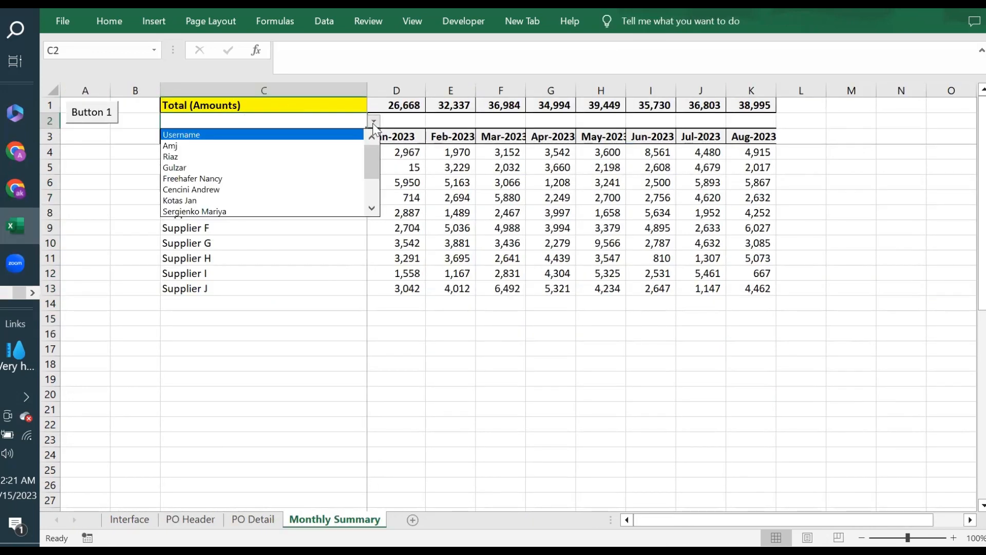
left_click(329, 119)
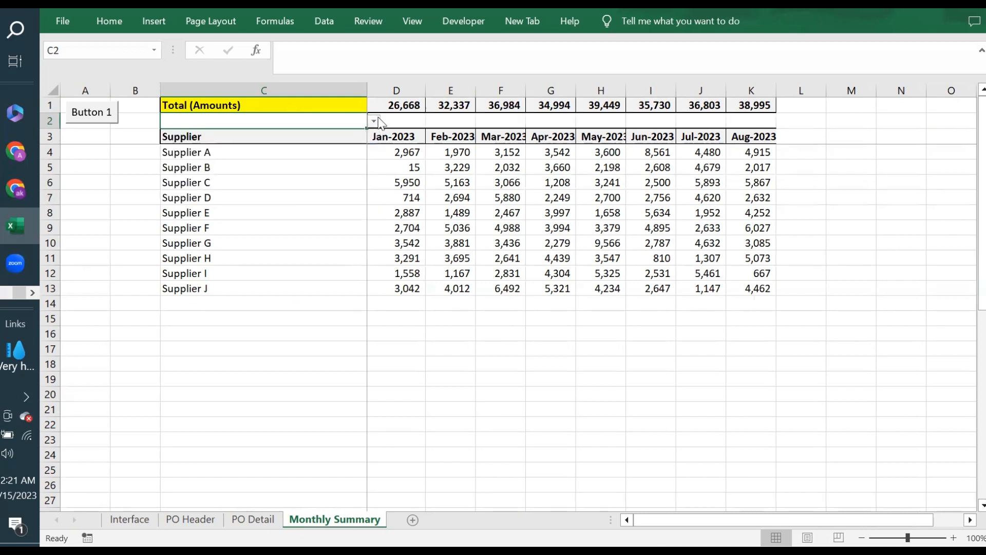
left_click(375, 121)
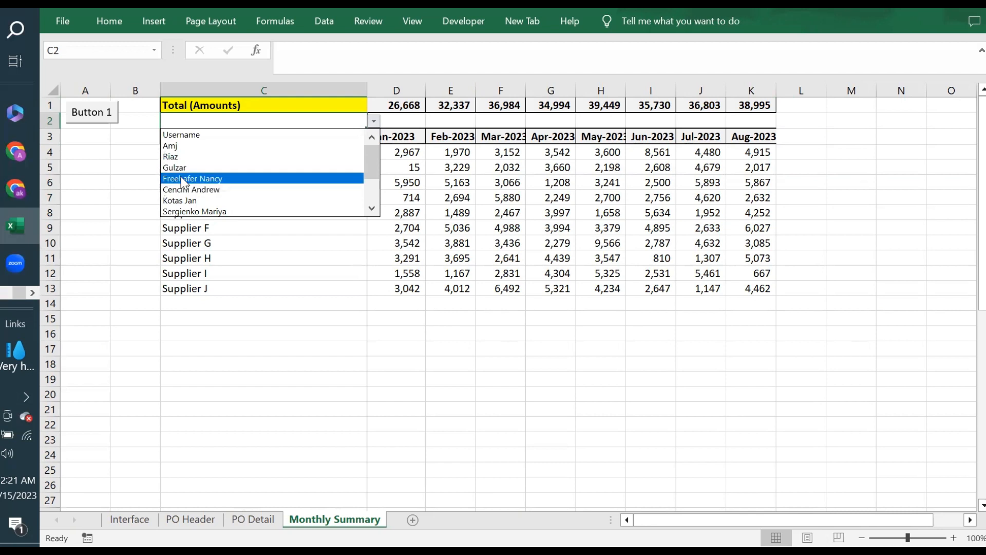
left_click(178, 181)
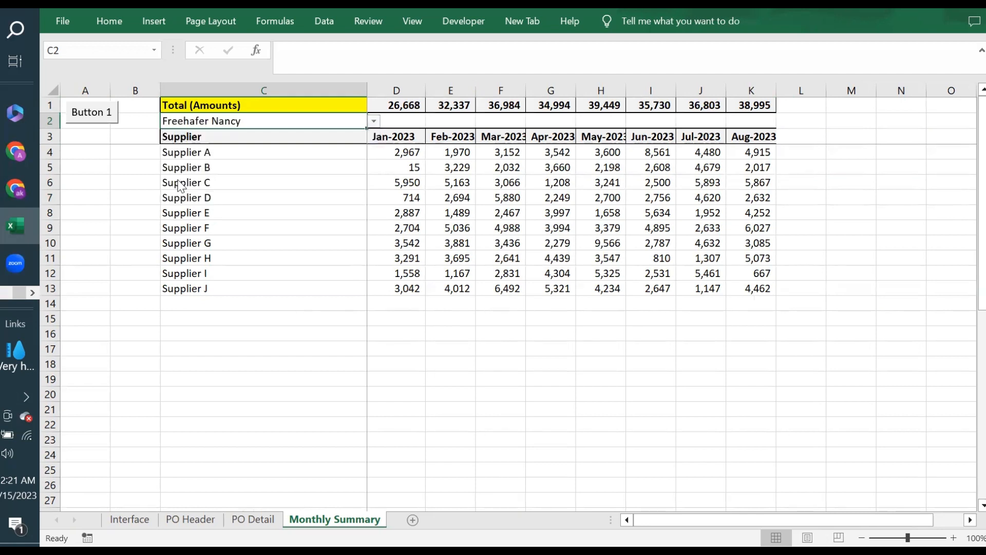
Step: Review the amounts in D4:K13 and how the SUMIFS formula in D4 uses the username in C2
left_click_drag(400, 153, 751, 284)
left_click(382, 153)
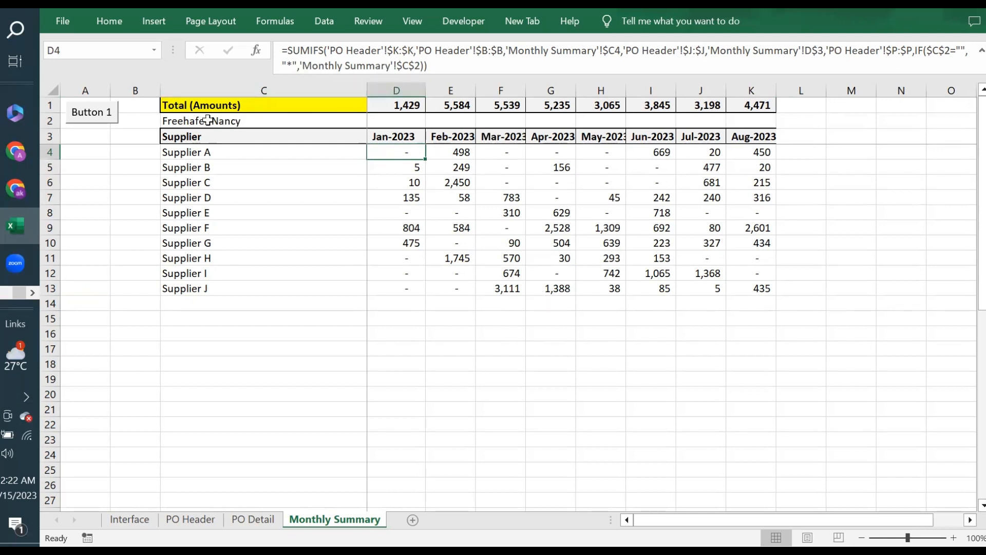
left_click(207, 120)
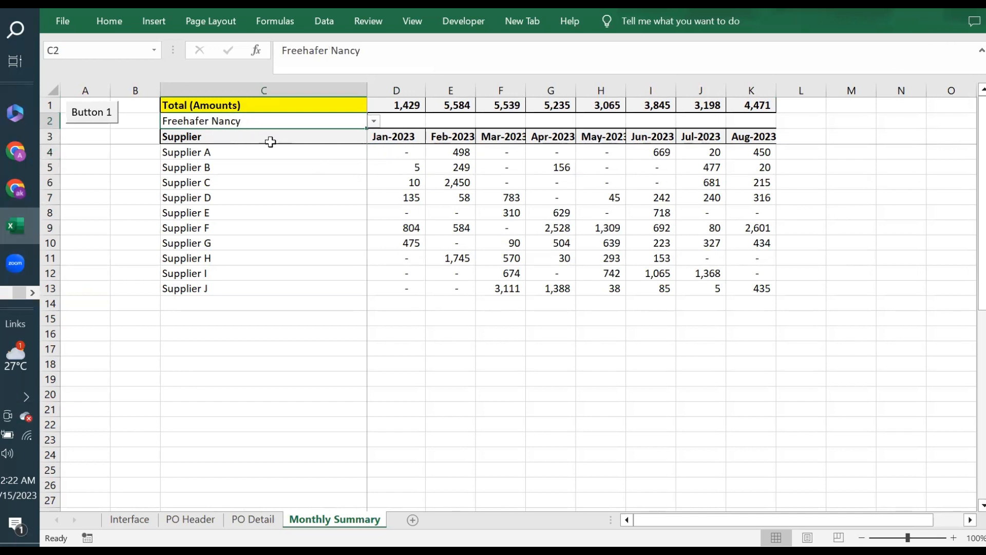
left_click(388, 153)
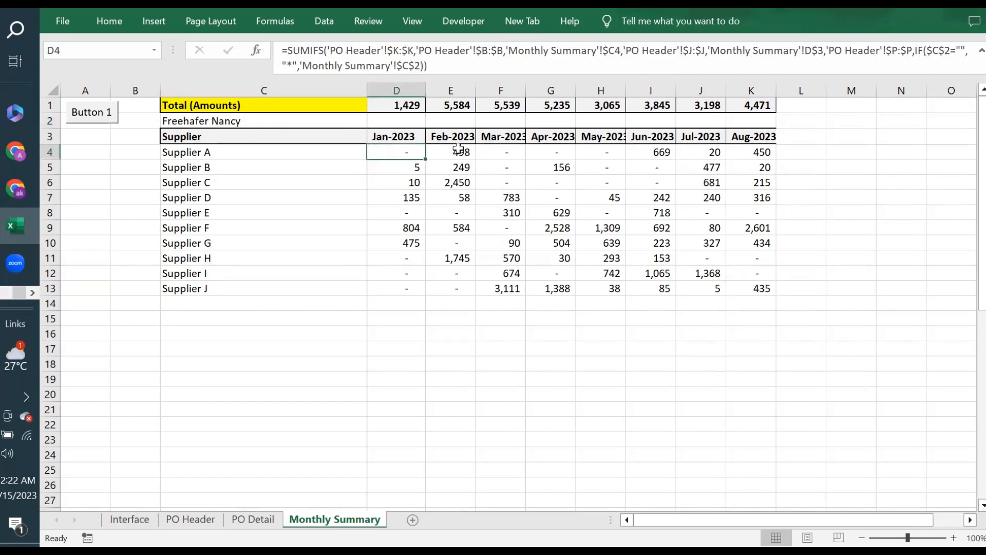
Step: Check Supplier A's Feb-2023 and Jun-2023 amounts for the chosen user, including their formulas and month headings
left_click(462, 153)
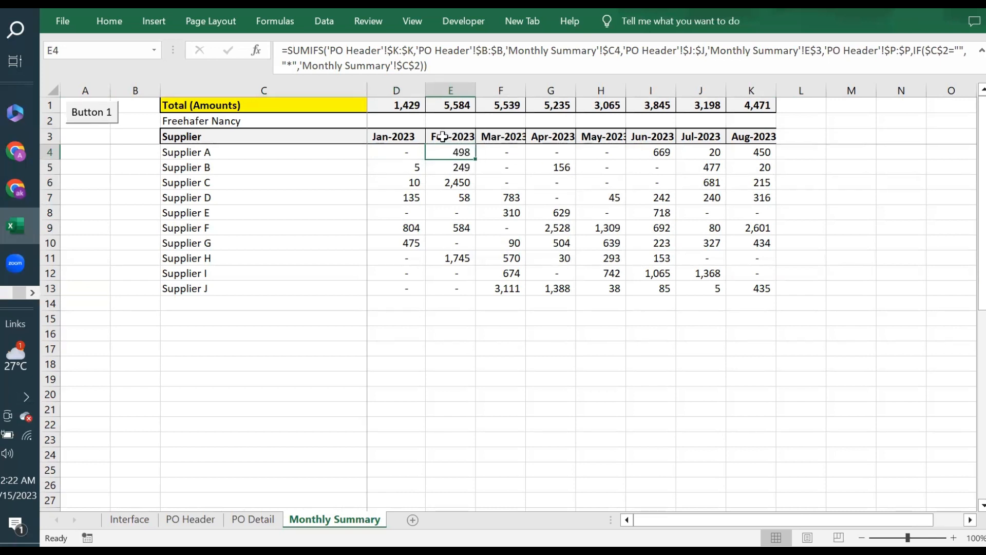
left_click(212, 153)
left_click(447, 141)
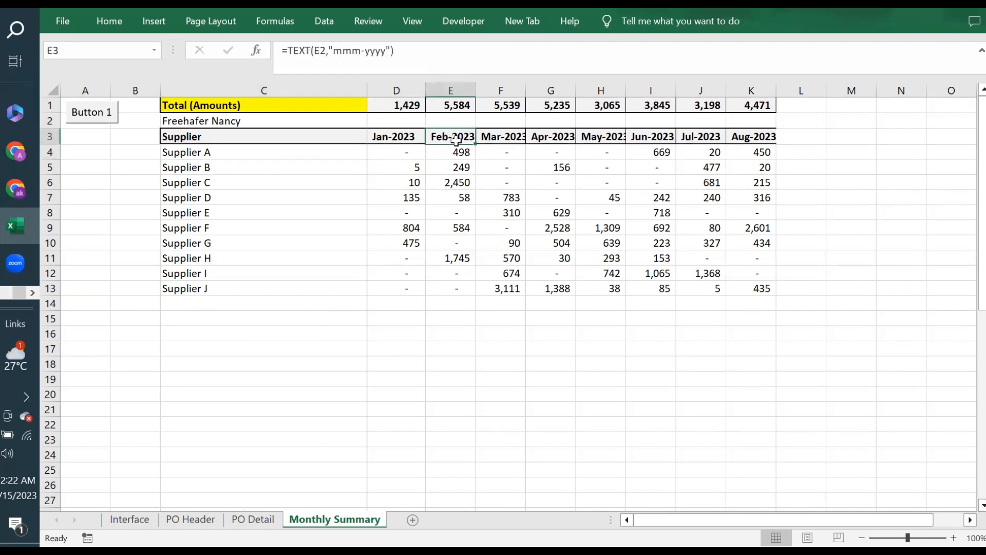
left_click(661, 152)
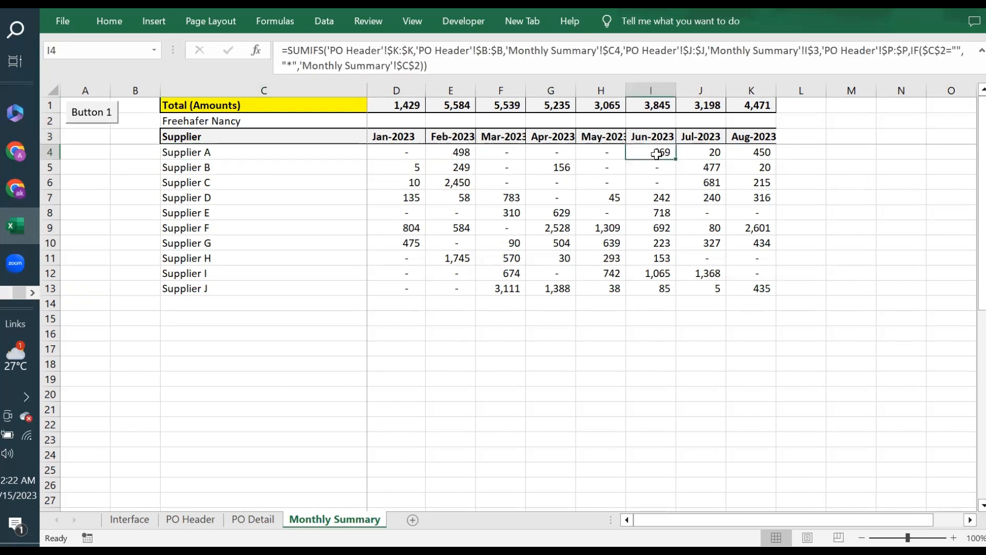
left_click(193, 153)
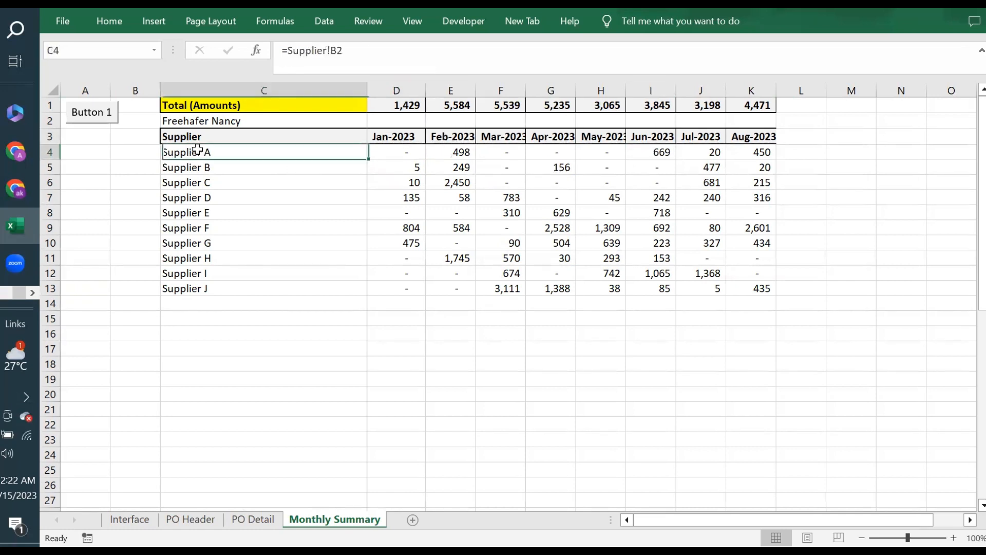
left_click(651, 135)
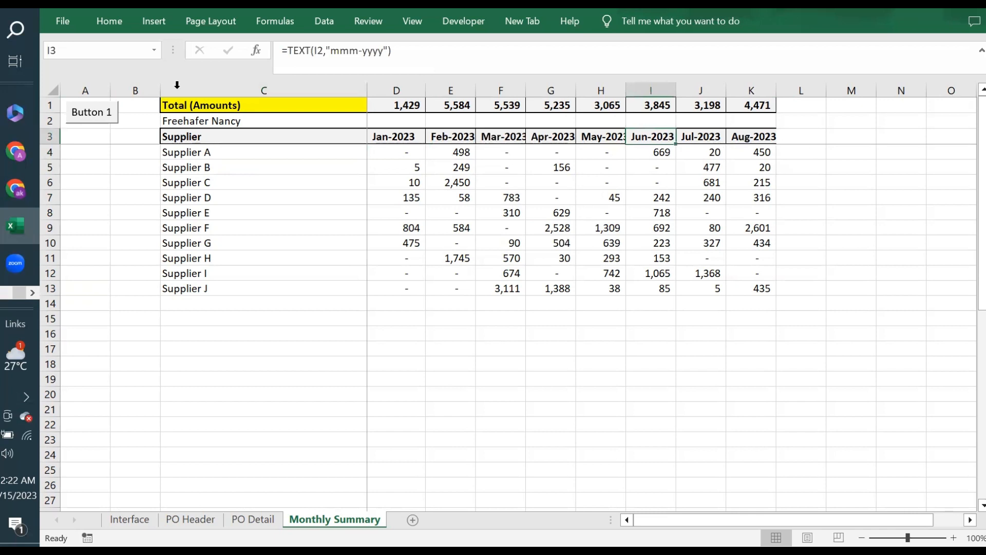
Step: Clear the username filter in C2 and review the resulting supplier amounts in D4:K13
left_click(231, 123)
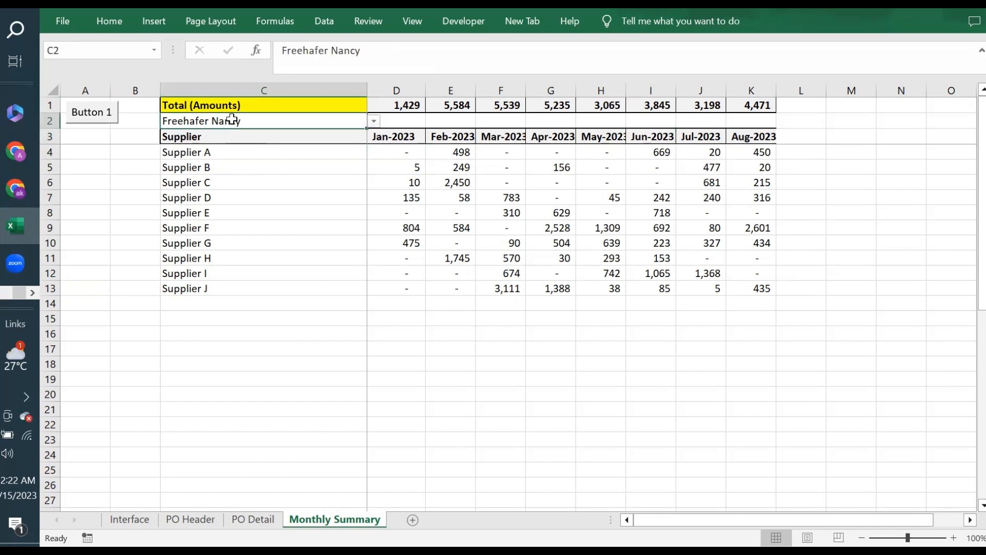
key("Delete")
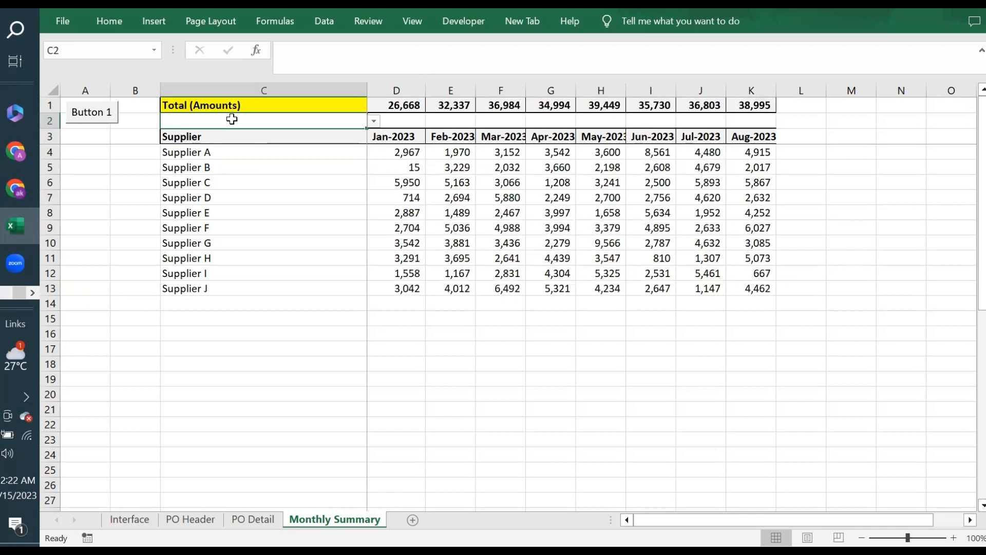
left_click_drag(385, 150, 758, 289)
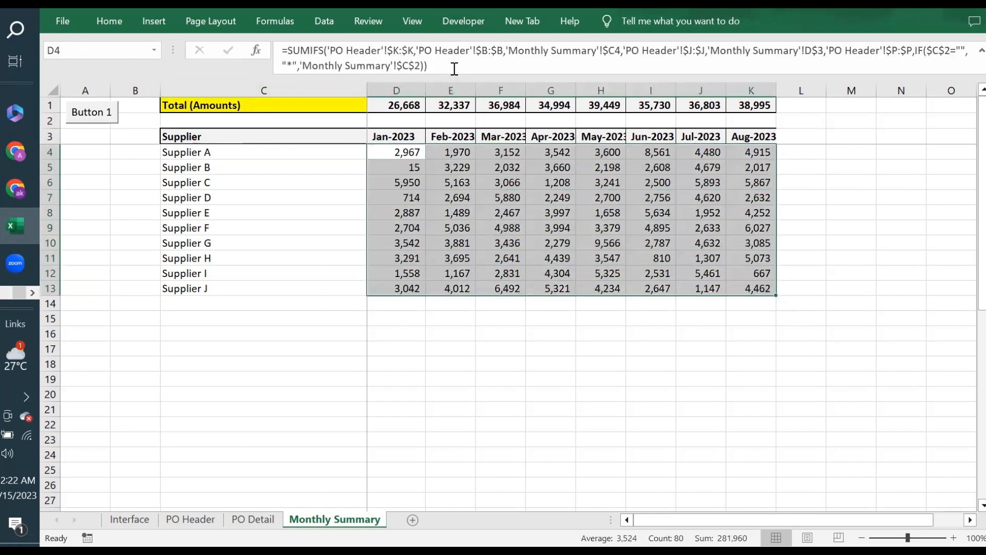
Step: Copy the full SUMIFS formula from cell D4, leaving the cell unedited
left_click(374, 152)
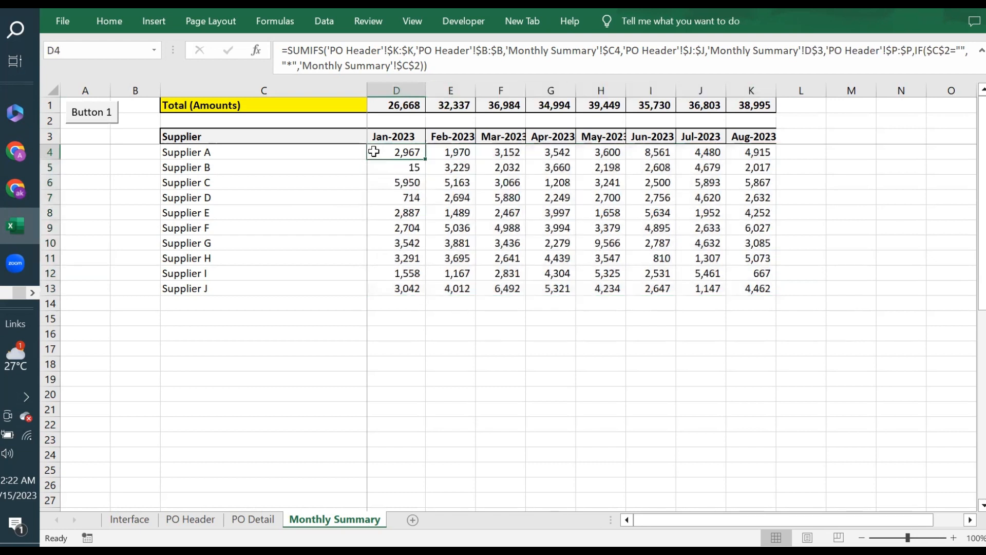
left_click(437, 64)
left_click_drag(437, 65, 282, 50)
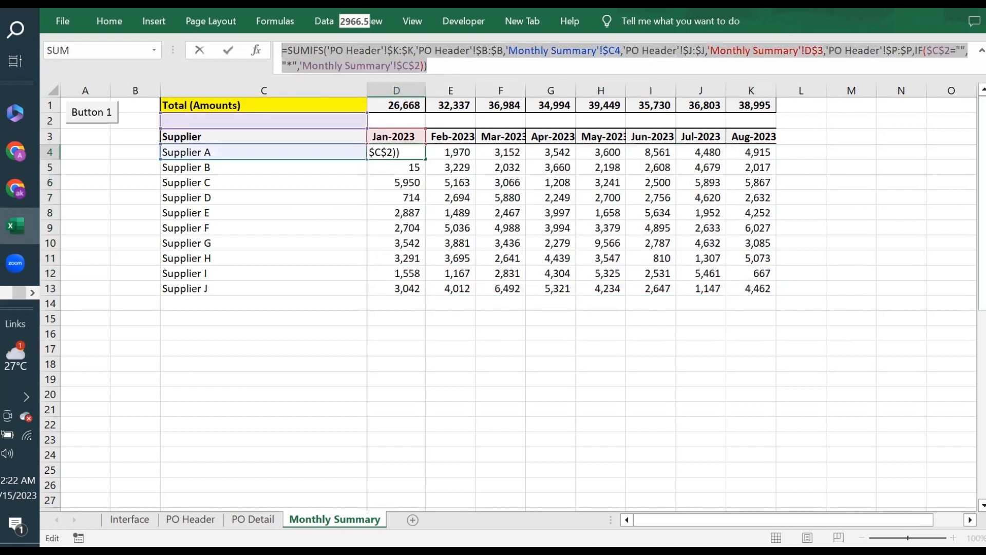
key("Escape")
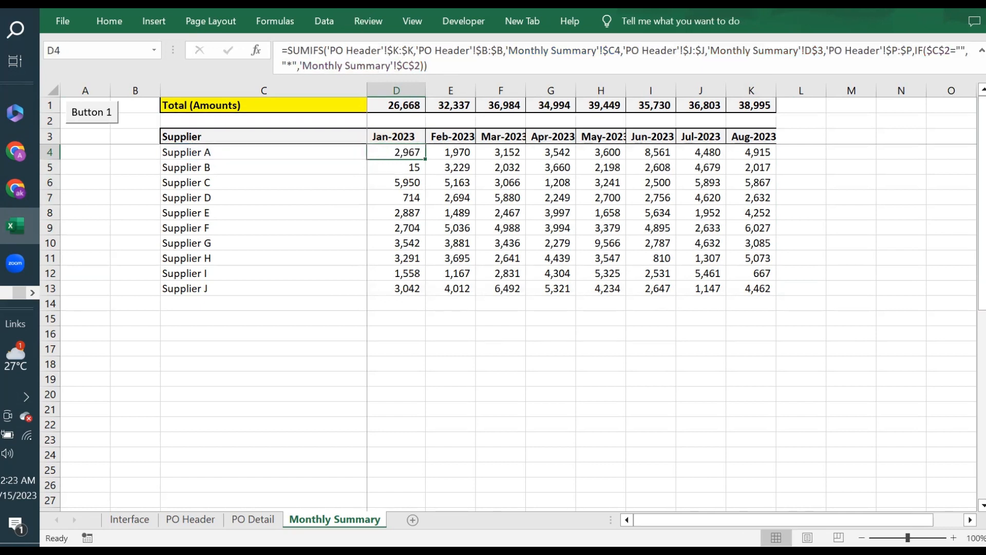
Step: Open the code of the macro assigned to Button 1 for editing
right_click(105, 118)
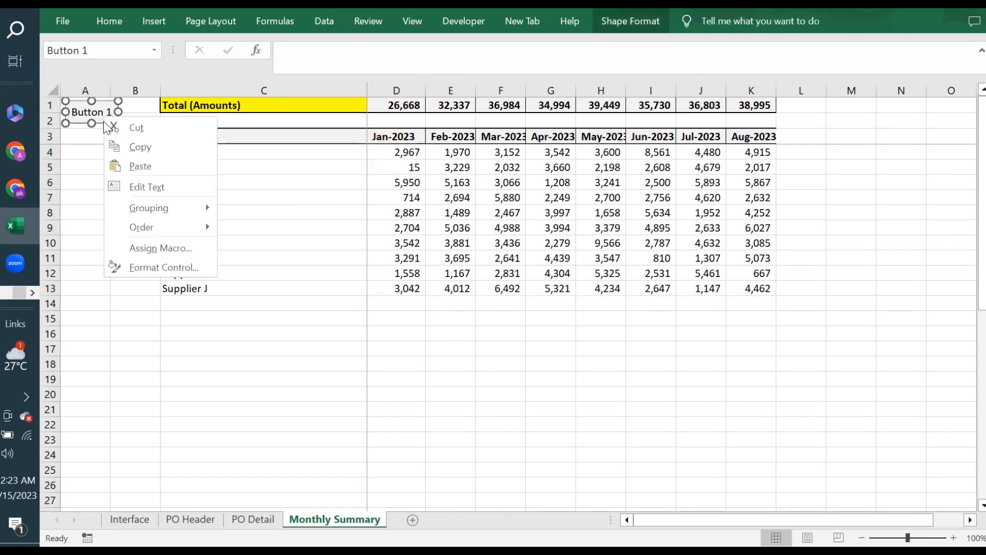
left_click(160, 248)
left_click(362, 144)
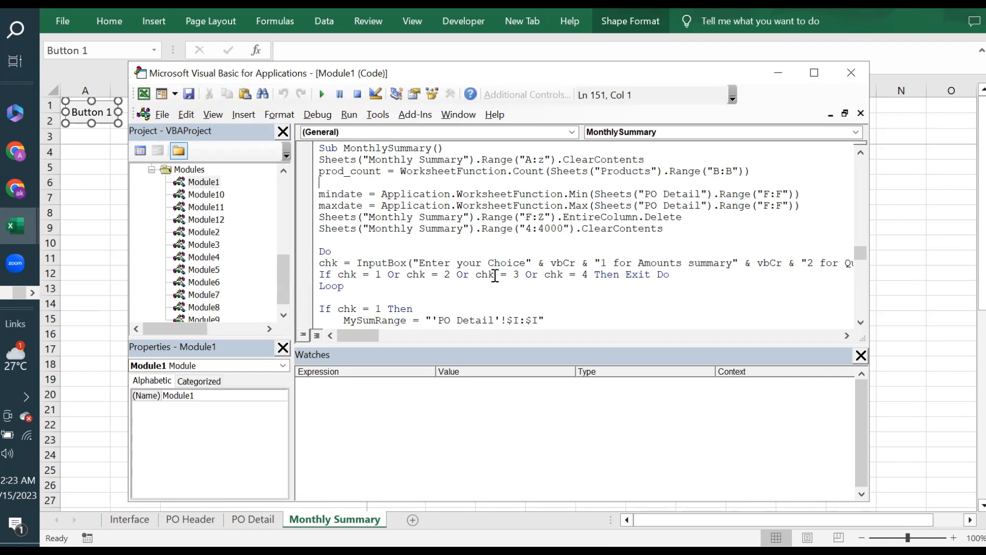
Step: Search the current module for sumifs to locate the suppliers summary formula in the MonthlySummary macro
left_click(515, 275)
left_click(508, 276)
left_click(473, 287)
key("ctrl+f")
type("sumifs")
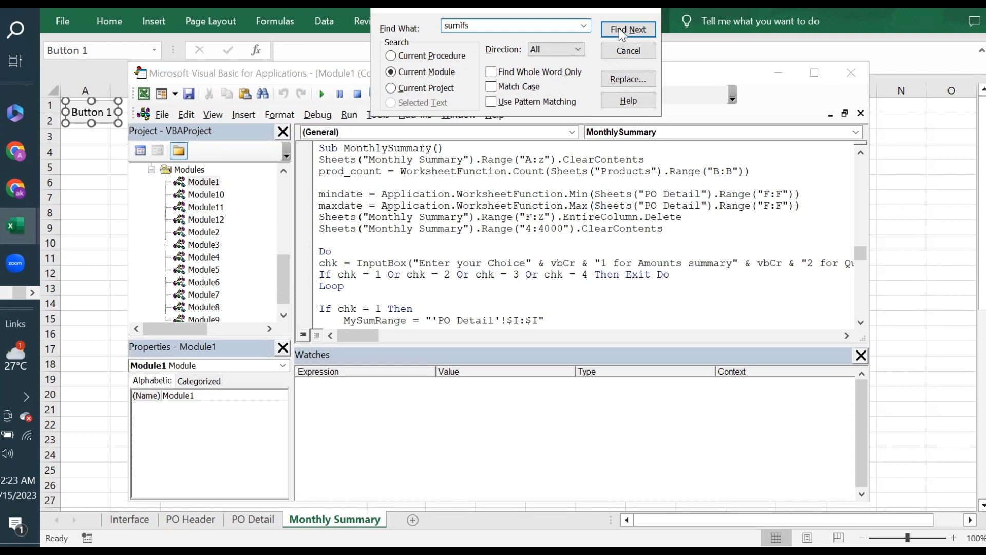
left_click(619, 30)
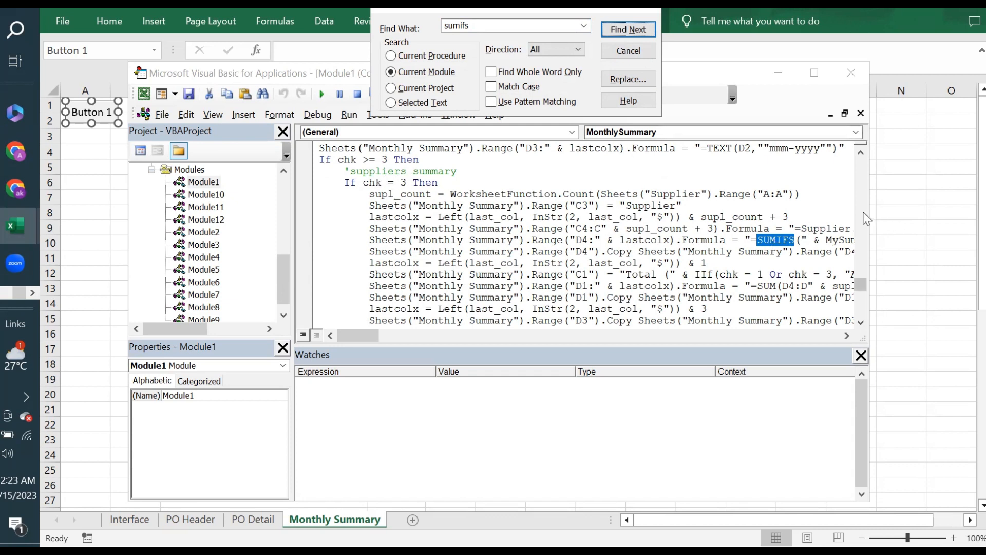
Step: Widen the code window and paste the copied SUMIFS formula as a comment above the D4 formula line
left_click_drag(872, 207, 983, 208)
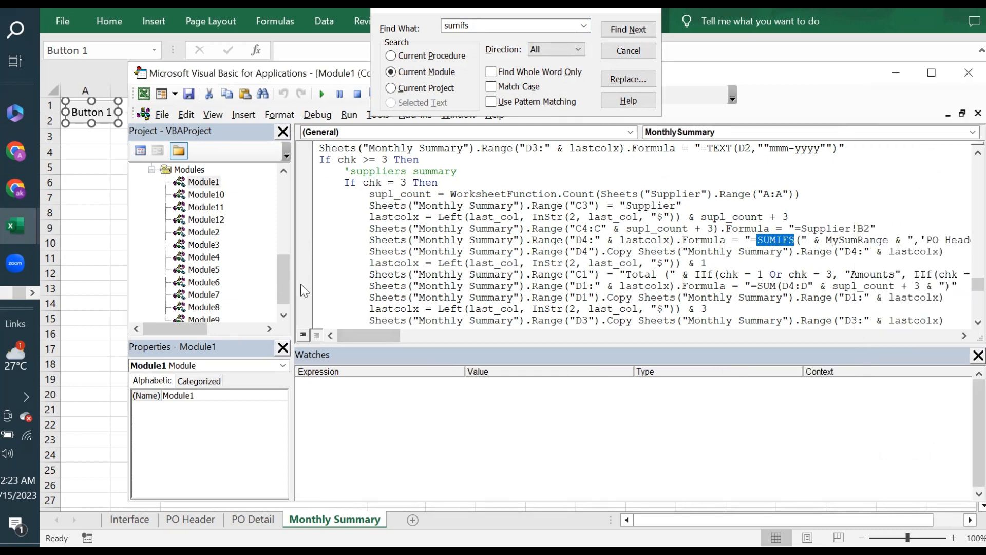
left_click(888, 226)
key("Return")
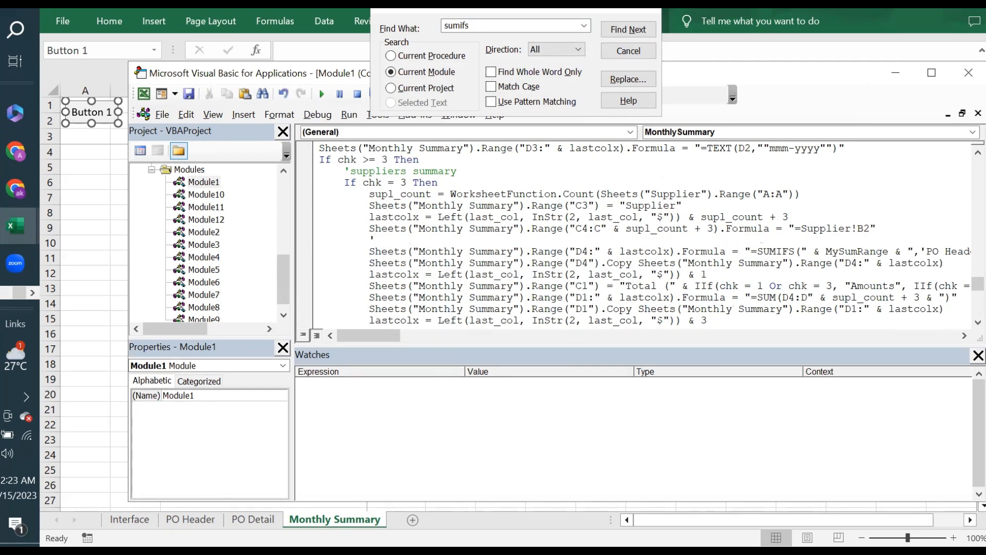
type("'")
key("ctrl+v")
key("Return")
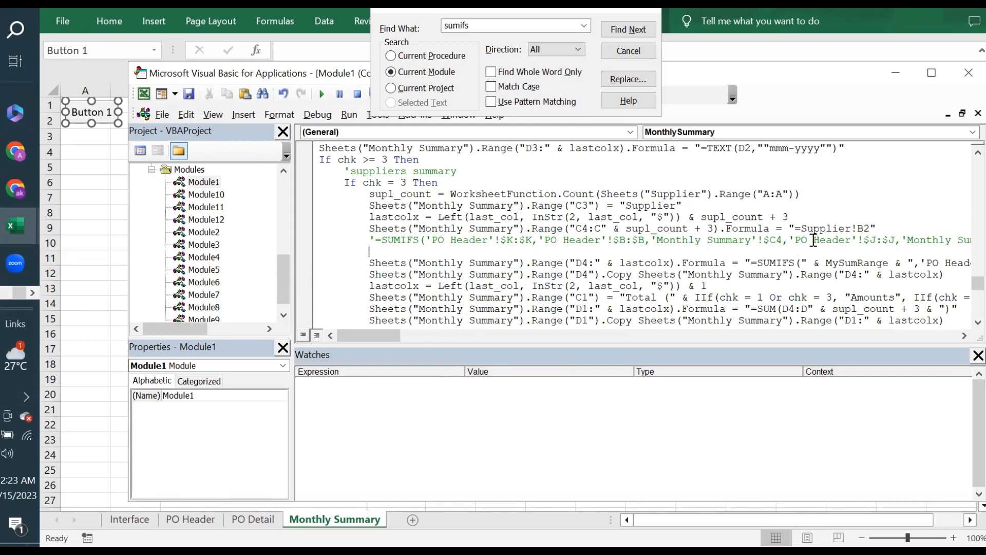
Step: Add the criterion ,'PO Header'!$P:$P,IF($C$2="","*",'Monthly Summary'!$C$2) from the comment to the end of the macro's SUMIFS arguments
left_click(964, 336)
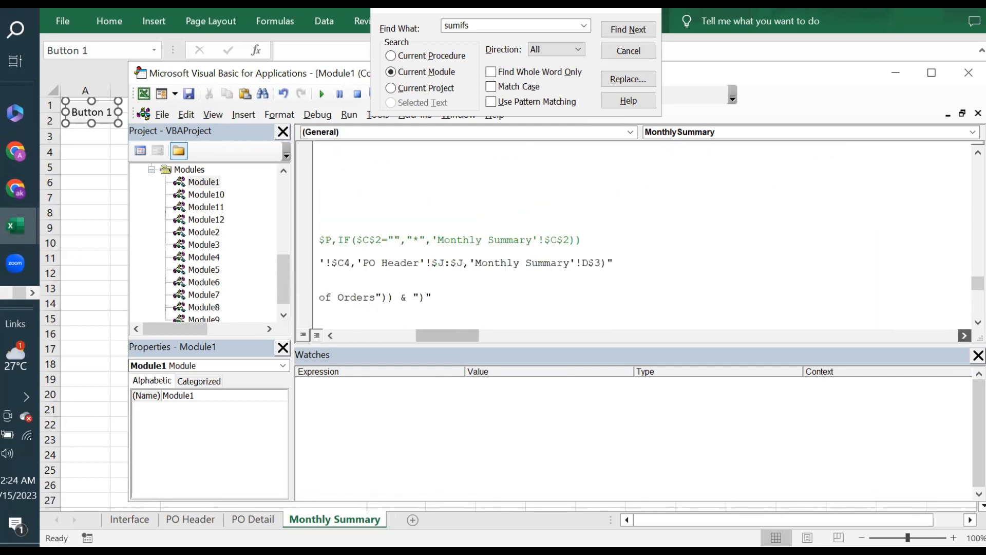
left_click(330, 336)
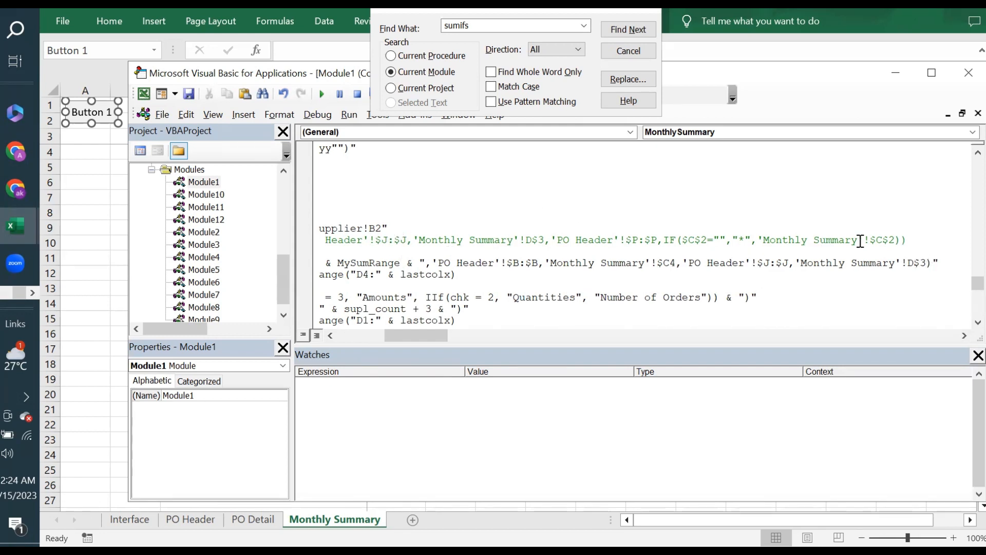
left_click_drag(909, 236, 544, 235)
key("ctrl+c")
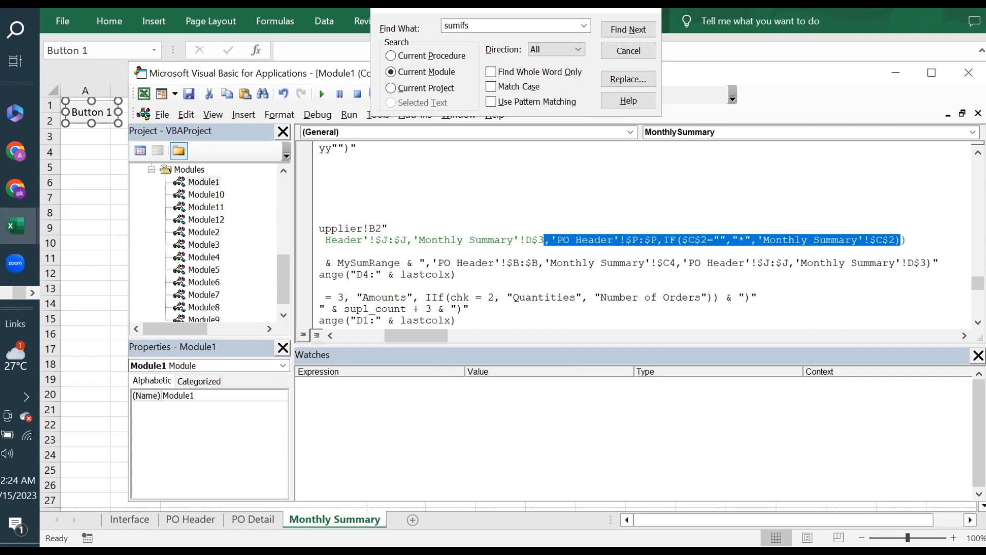
left_click(929, 262)
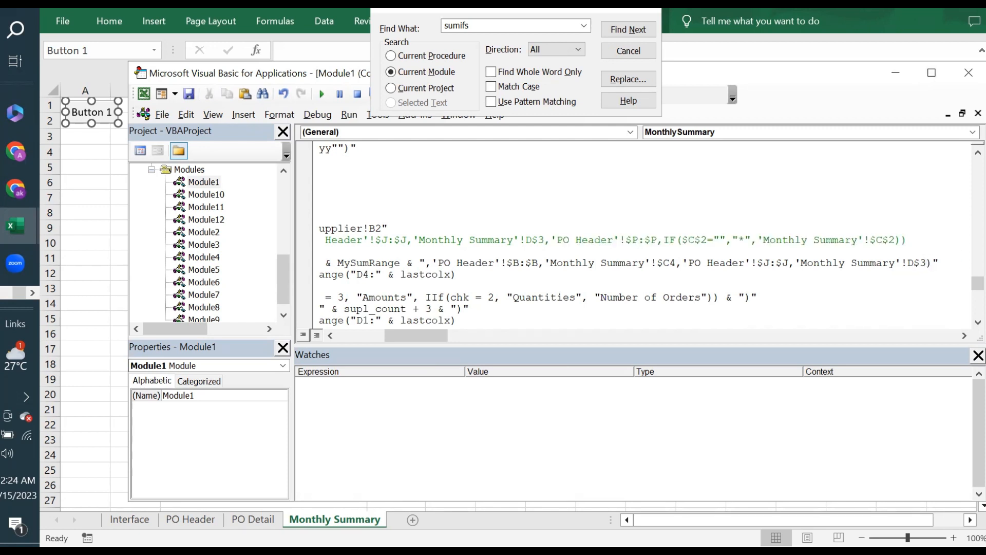
key("ctrl+v")
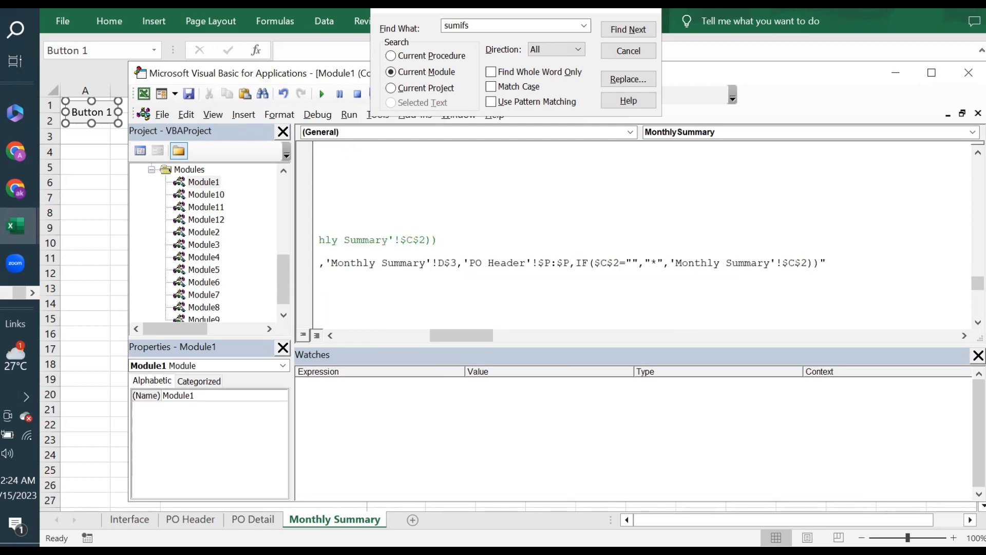
Step: Double the quotation marks around the empty string and the asterisk in the new IF criterion, giving IF($C$2="""",""*""
left_click(664, 261)
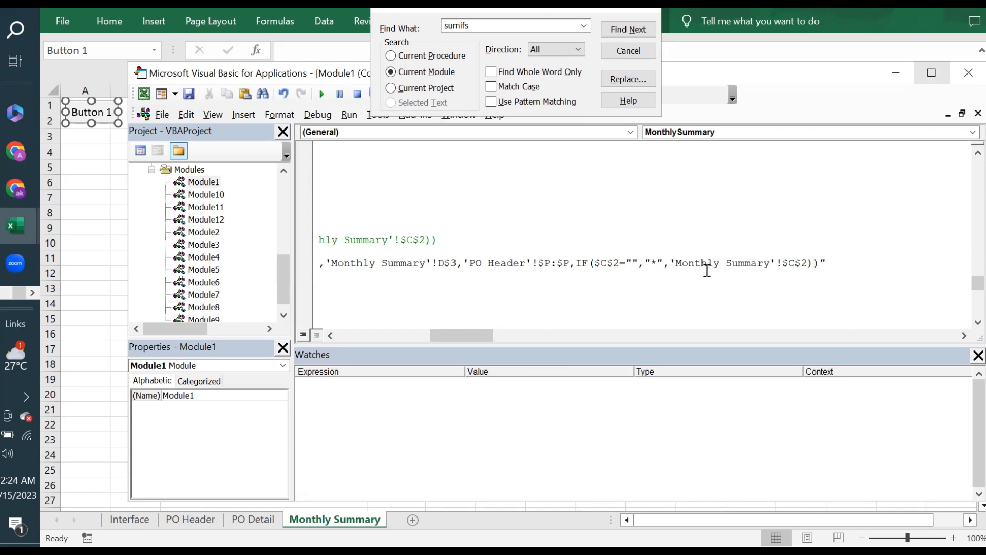
type("\"")
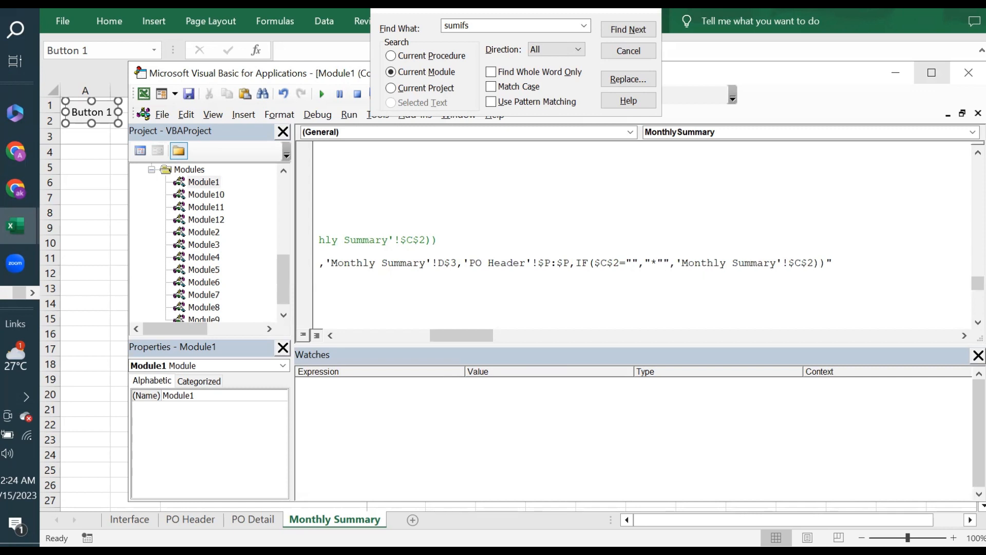
left_click(645, 263)
type("\"")
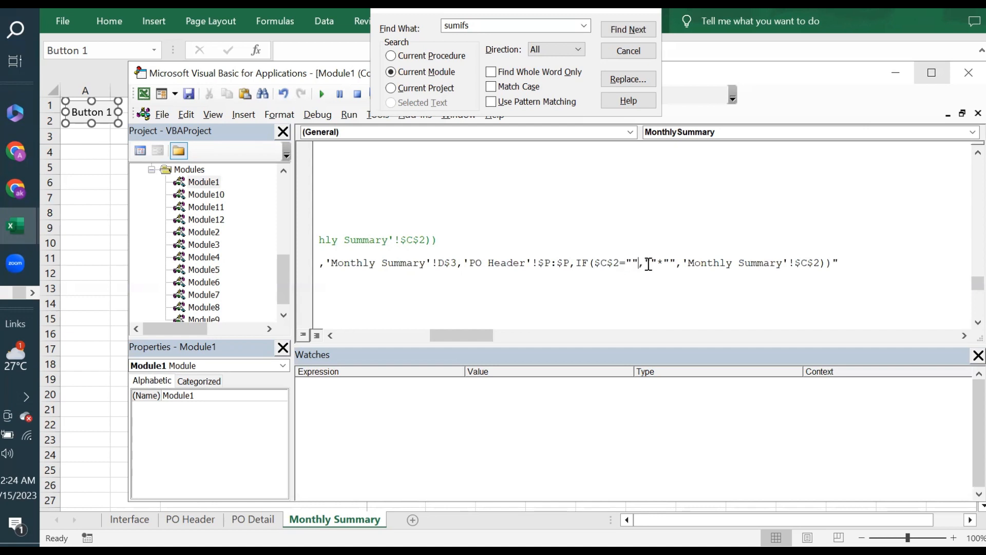
type("\"")
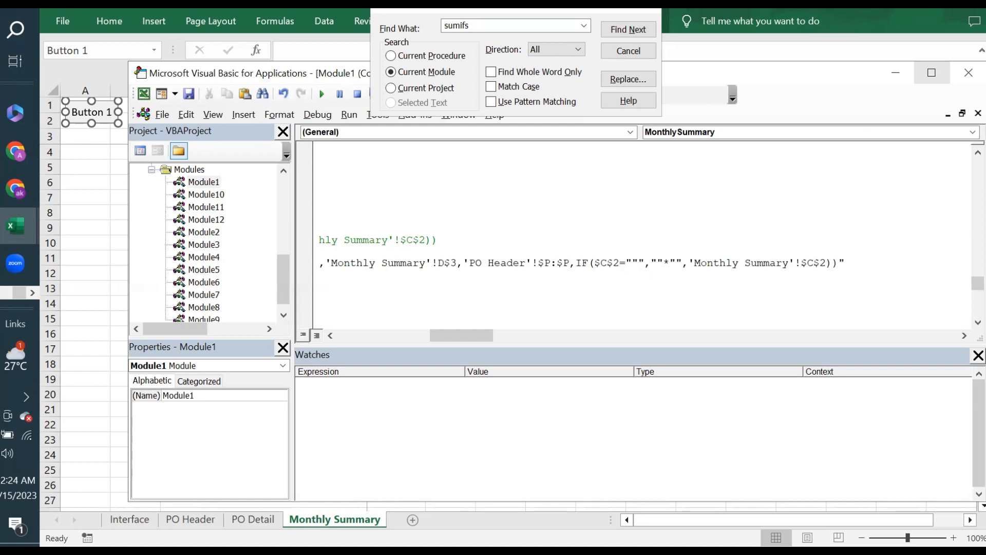
left_click(629, 259)
type("\"")
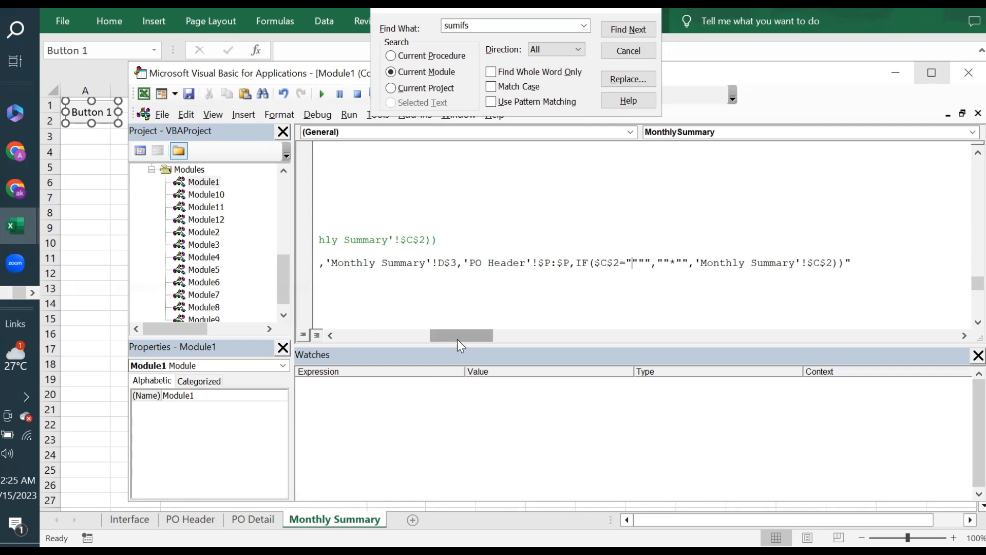
Step: Return to the Monthly Summary sheet and run the Button 1 macro with the Supplier's Amount Summary choice
left_click_drag(461, 339, 369, 339)
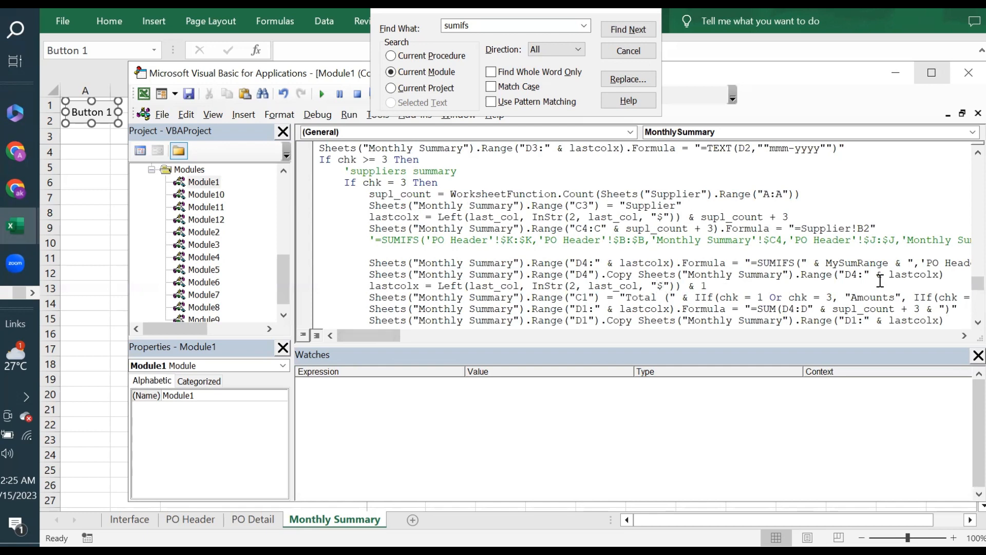
left_click(978, 322)
scroll(652, 236, "down", 3)
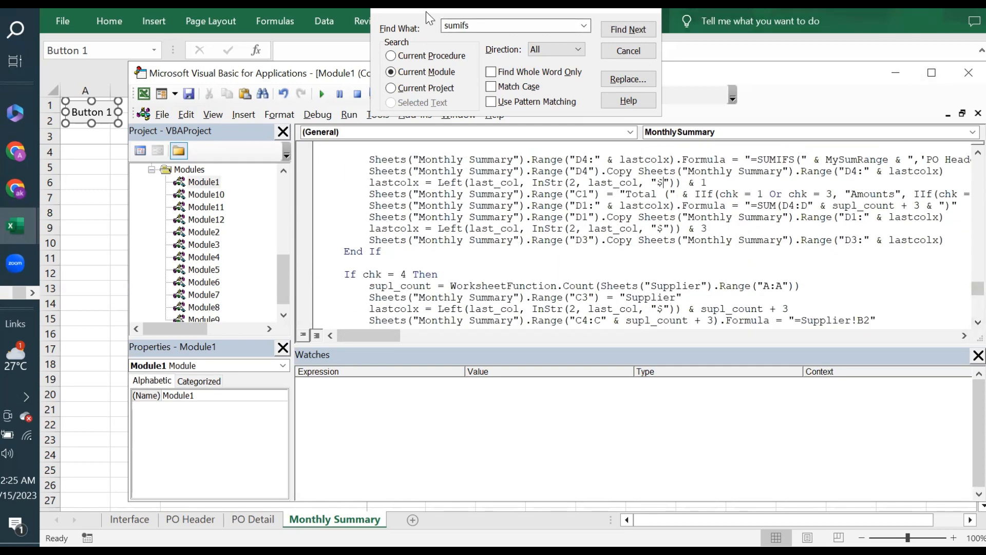
left_click(85, 167)
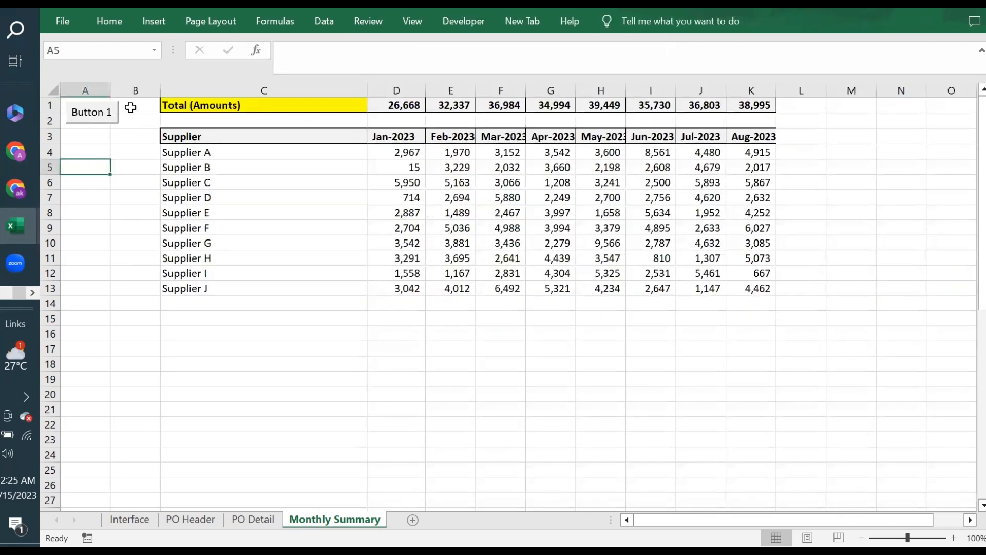
left_click(91, 112)
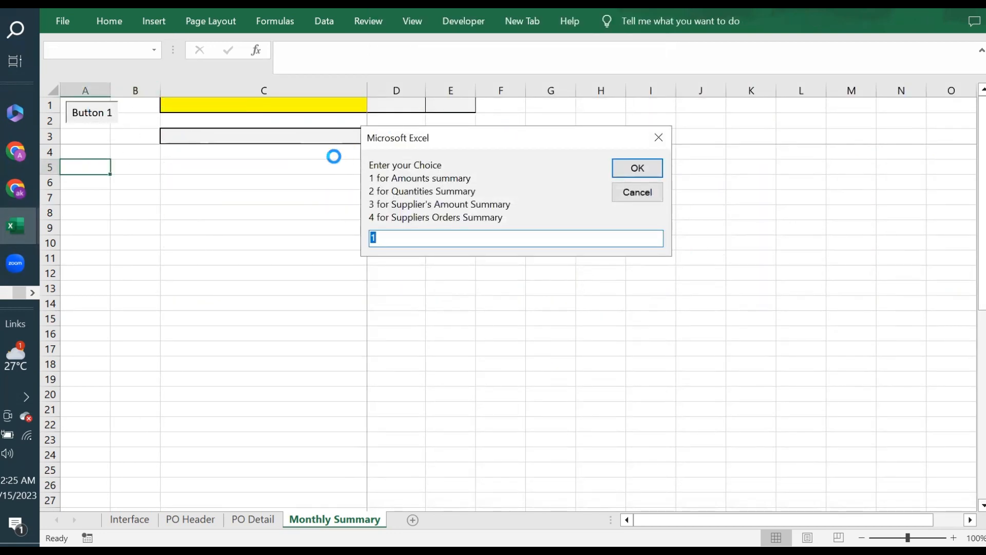
type("1")
key("Return")
Step: Filter the regenerated summary by the seventh entry of the username list in C2 and review D4:K13
left_click(334, 118)
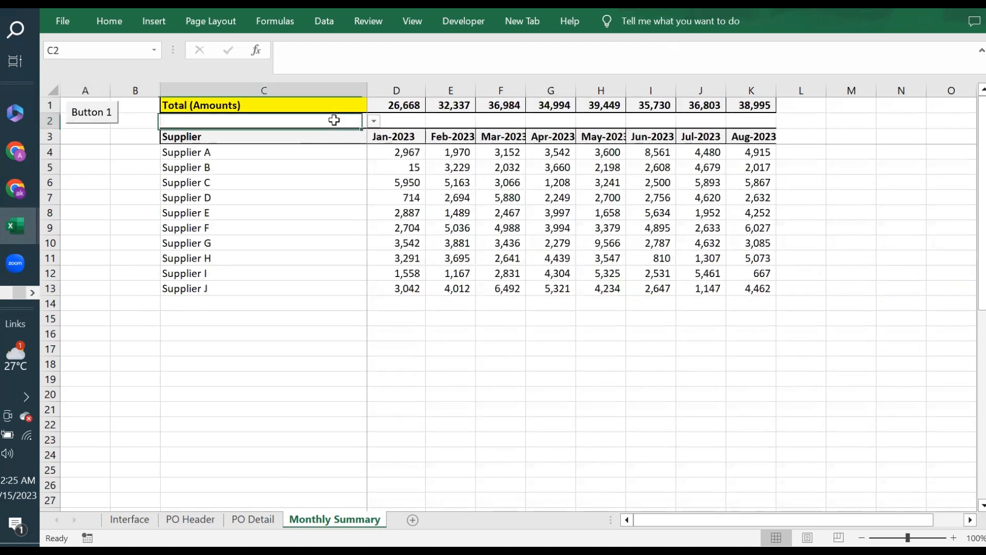
left_click(373, 121)
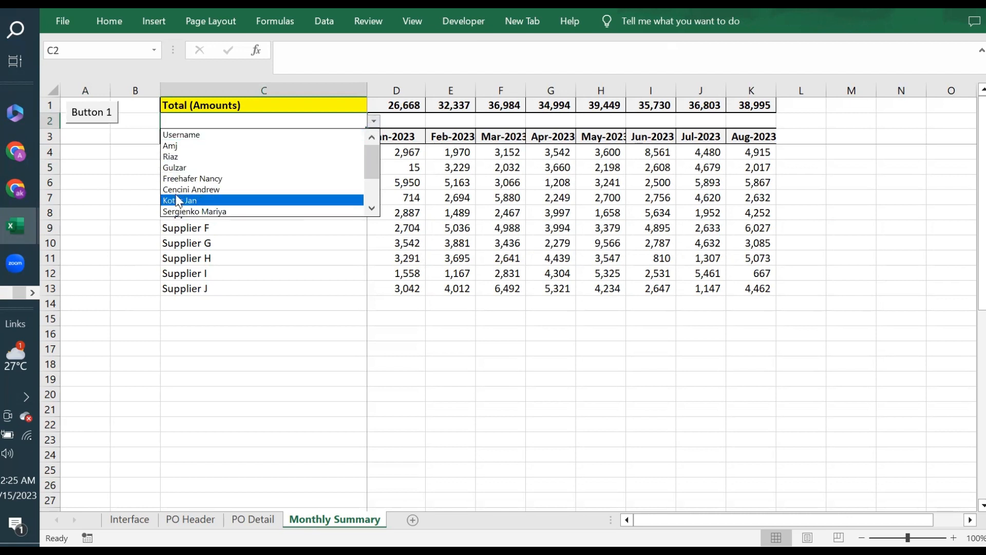
left_click(173, 201)
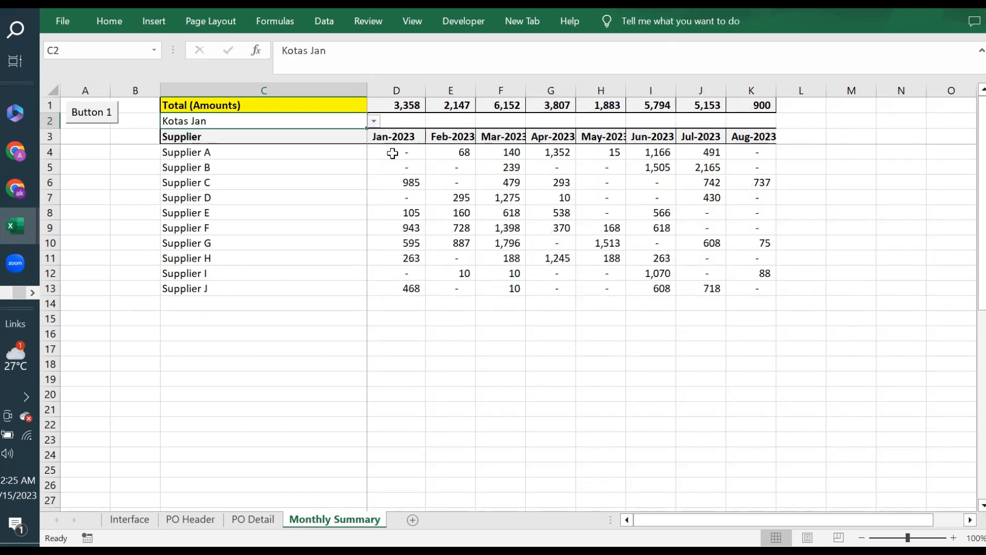
left_click_drag(393, 152, 740, 290)
Step: Clear the username in C2 and check the amounts in D4:K13 and the SUMIFS formula in D4
left_click(217, 120)
key("Delete")
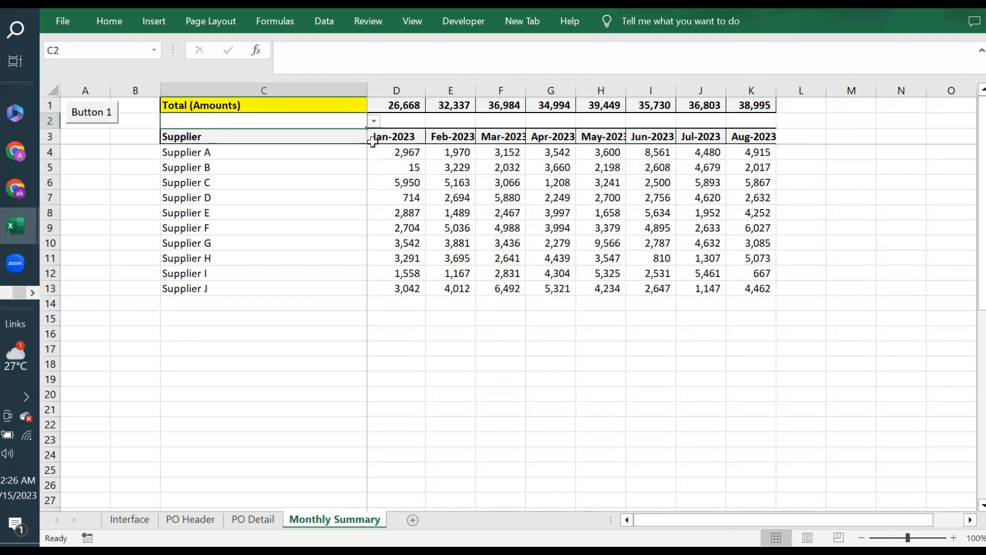
left_click_drag(395, 153, 733, 283)
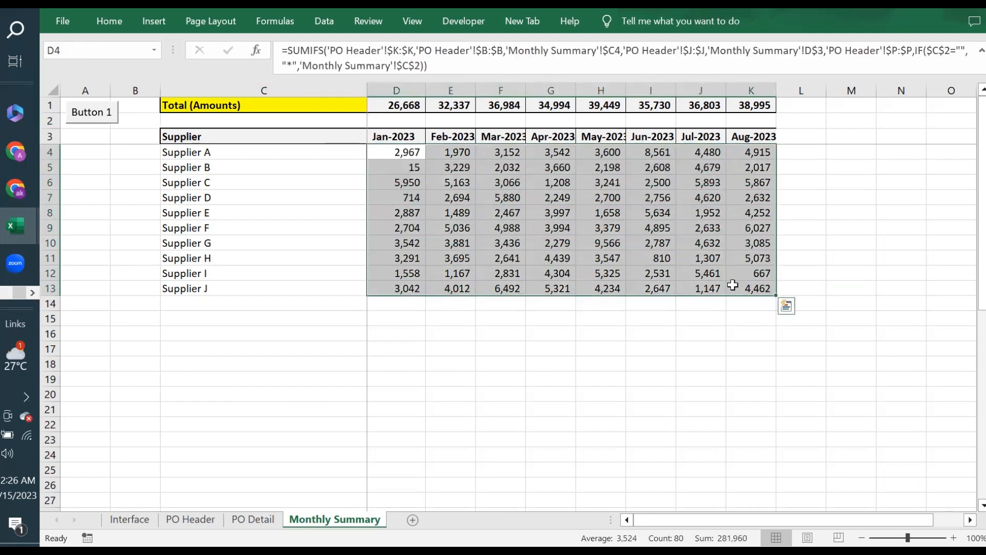
left_click(407, 153)
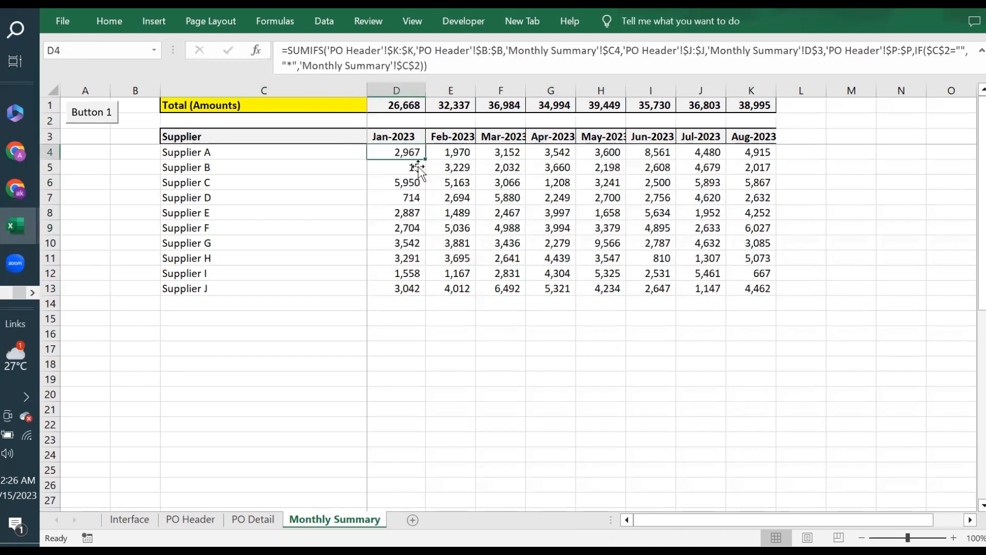
Step: Return from the Monthly Summary to the Interface sheet
left_click(219, 117)
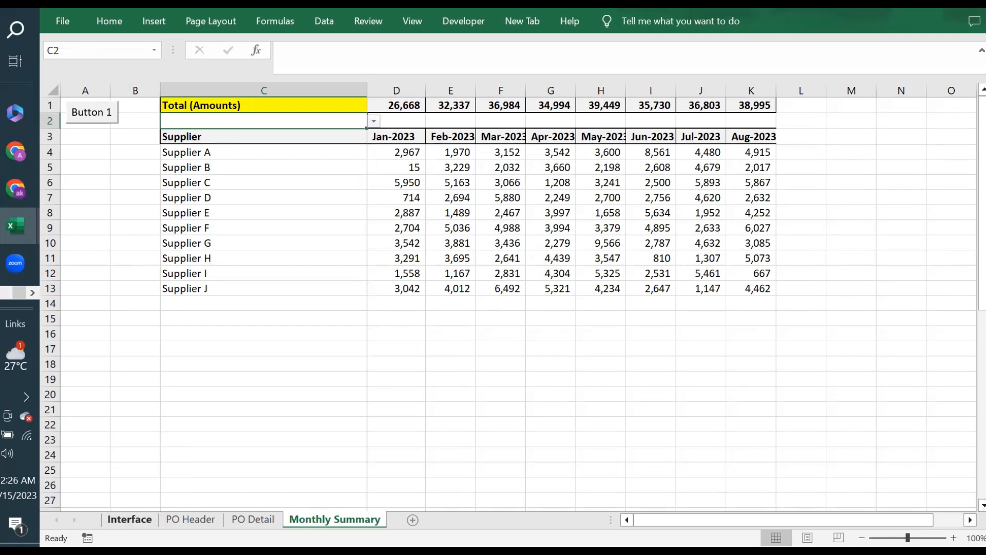
left_click(129, 519)
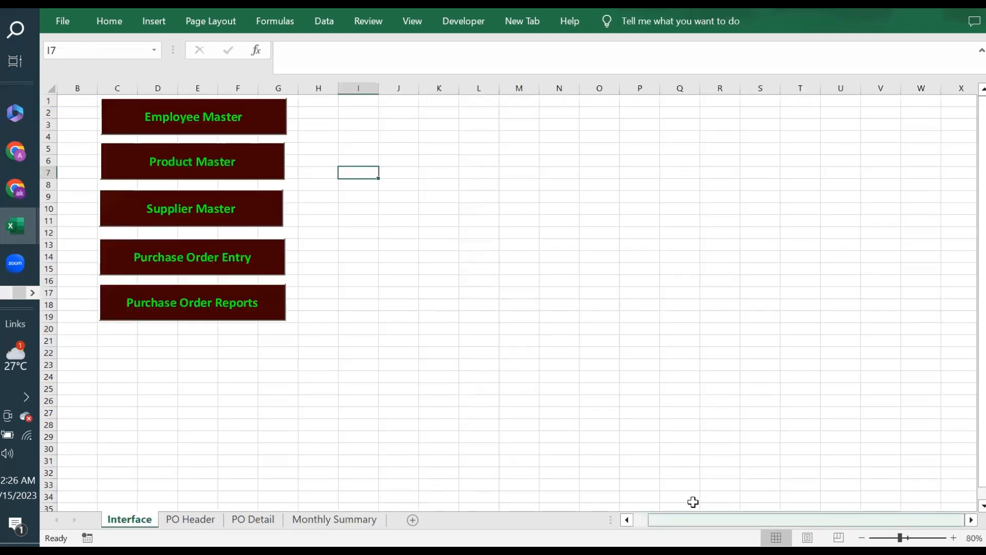
Step: Open the ThisWorkbook code from the Interface sheet's code and run the Workbook_Open procedure to bring up the Login form
left_click(626, 520)
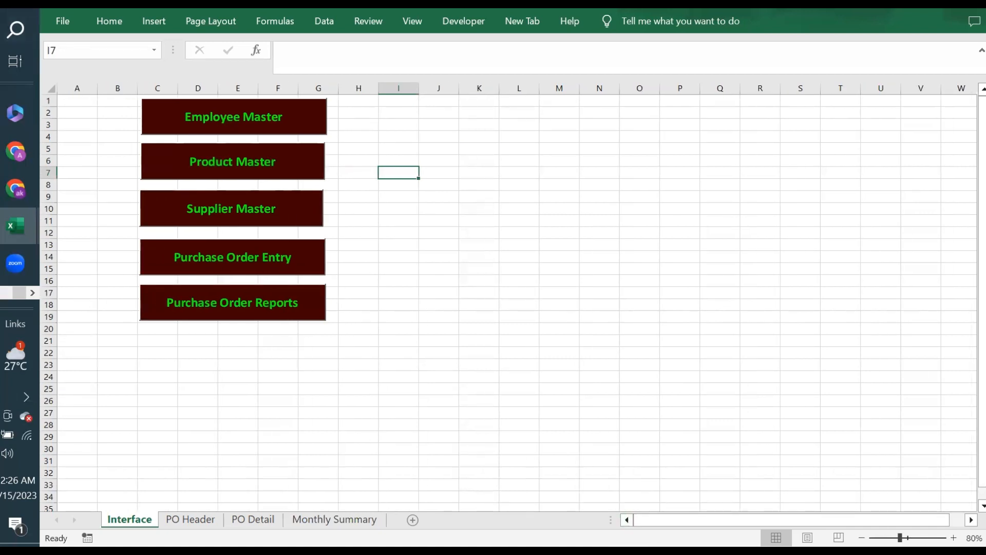
right_click(138, 518)
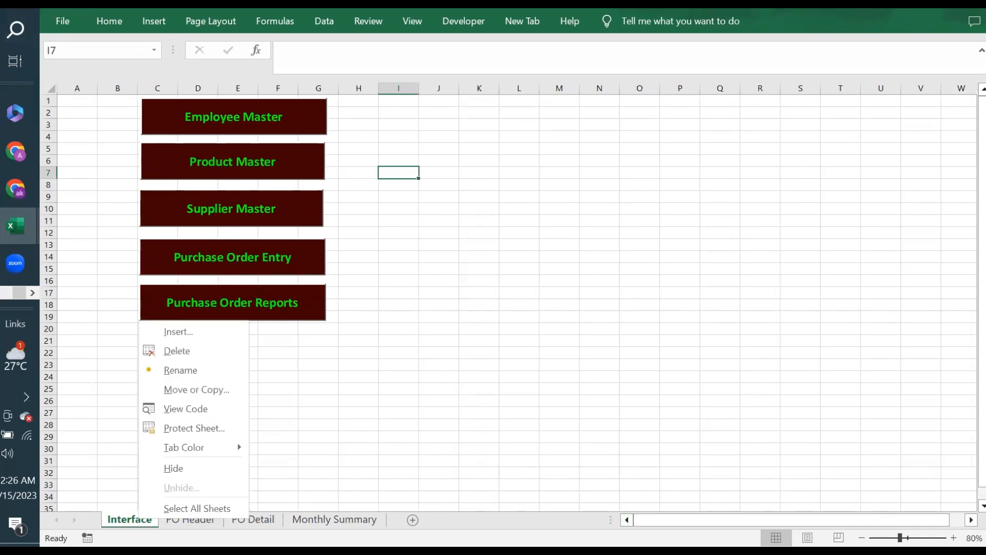
left_click(184, 409)
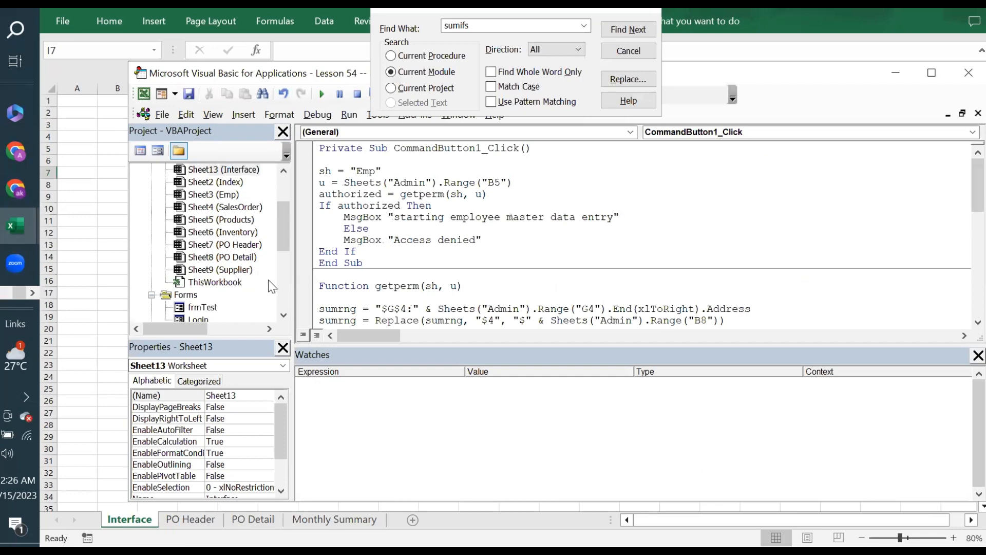
key("Escape")
double_click(215, 282)
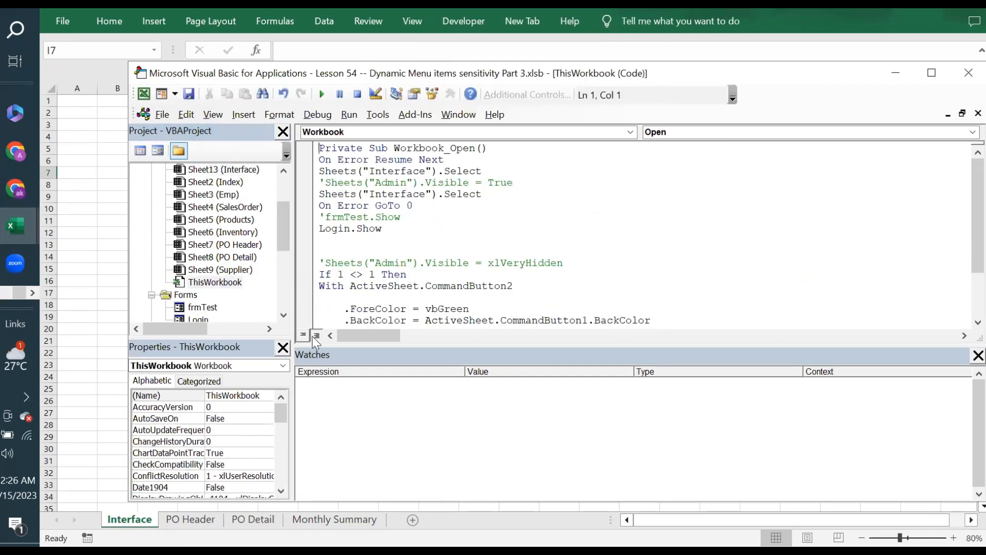
left_click(365, 240)
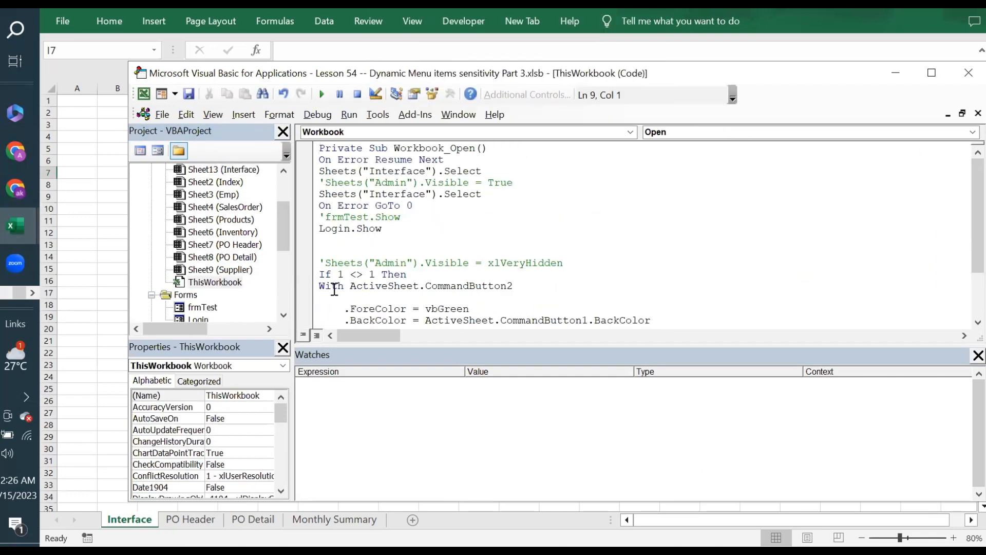
left_click(321, 94)
Step: Log in as the first user in the login form's user list, entering the account password
left_click_drag(534, 169, 447, 168)
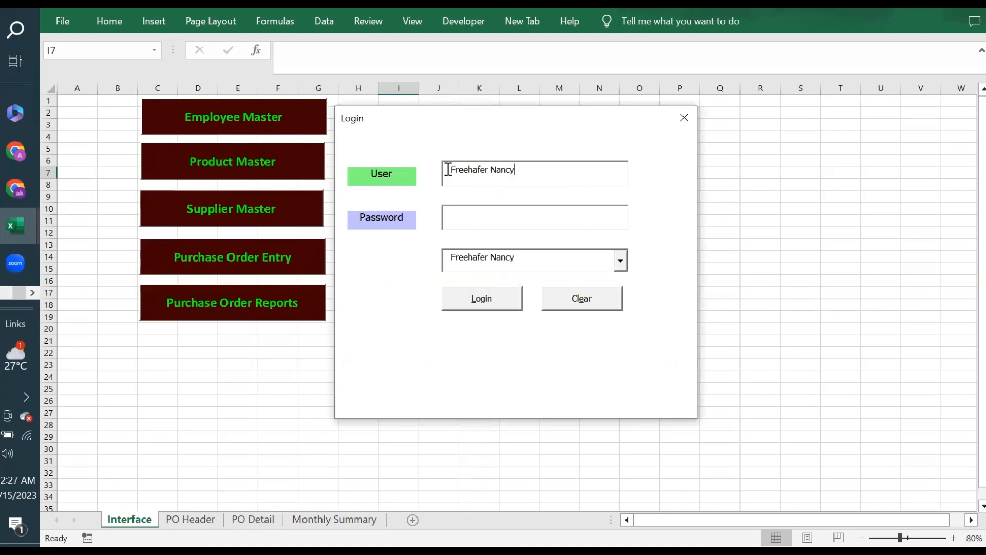
type("A")
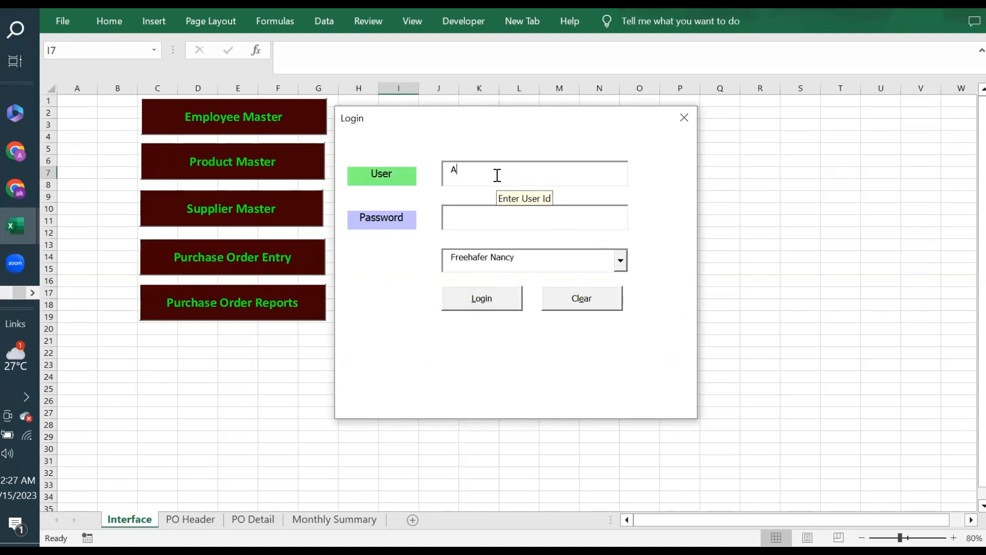
left_click(625, 265)
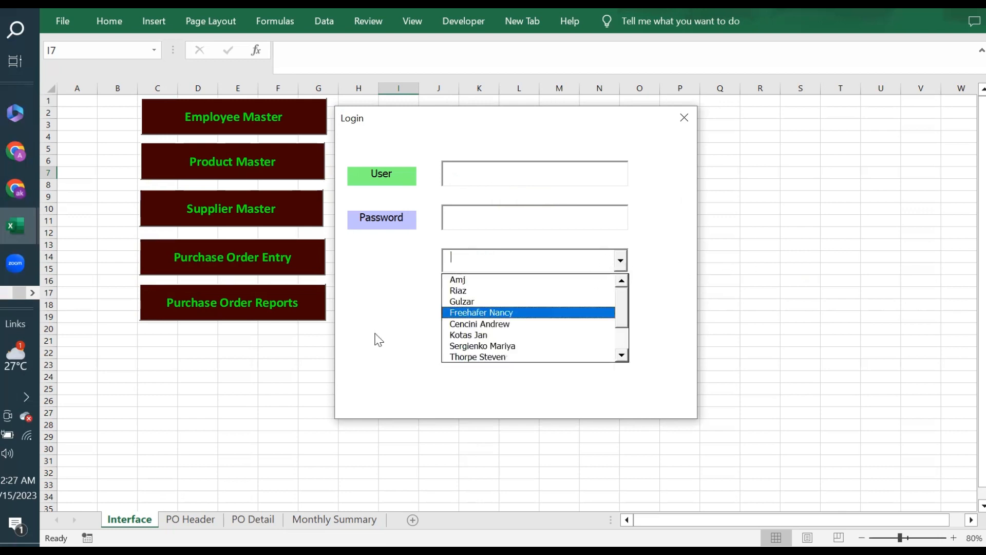
left_click(469, 278)
left_click(480, 216)
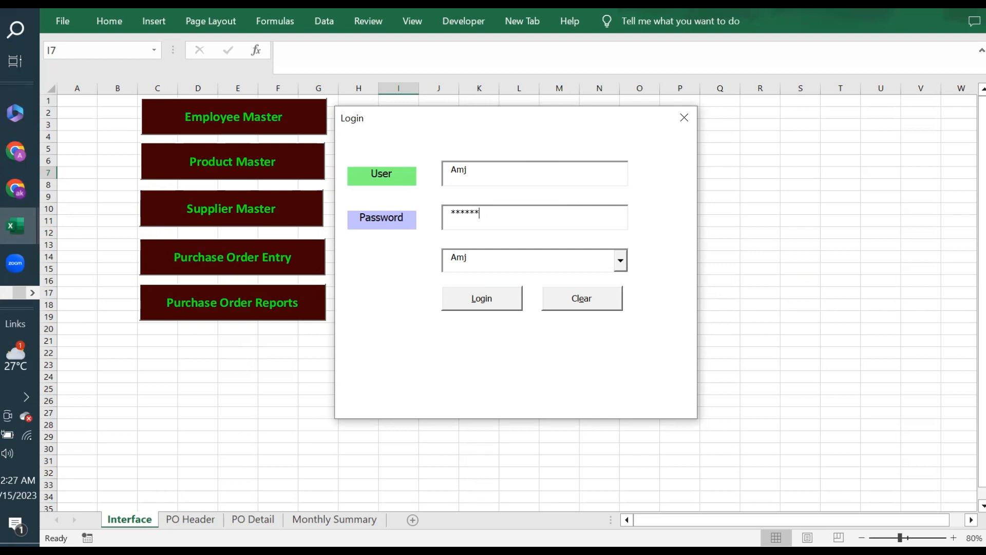
left_click(481, 300)
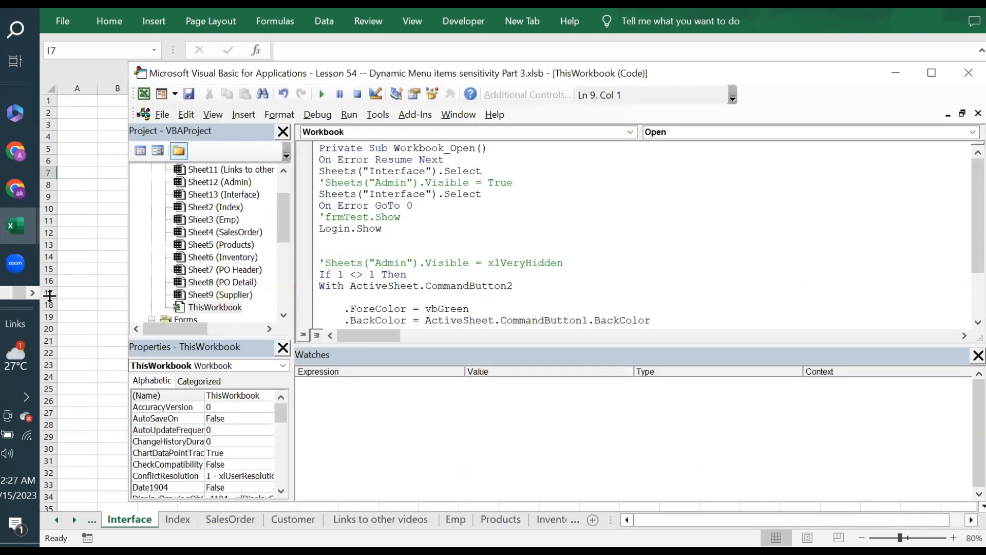
Step: Leave the code editor and examine the username and password columns in E8:F16 of the Admin sheet
key("alt+F11")
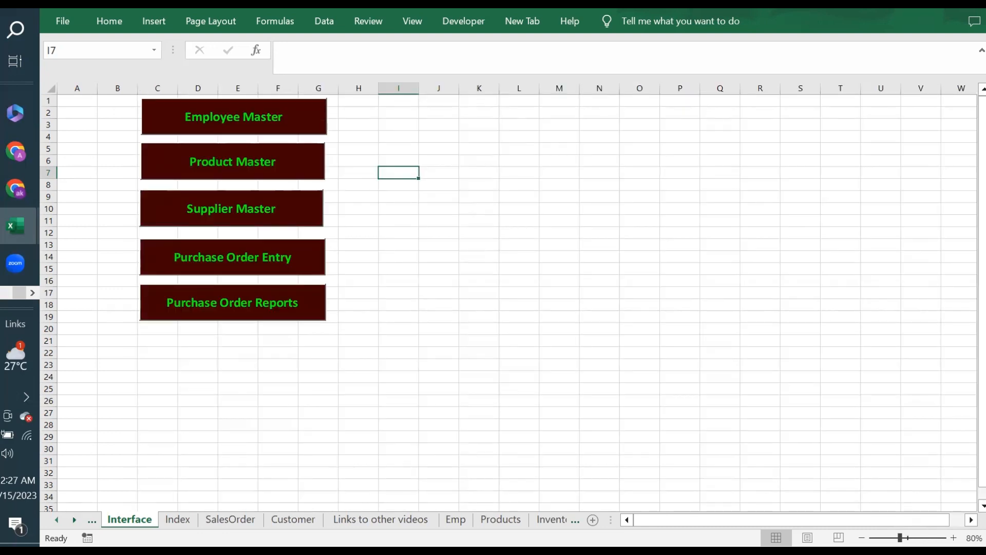
left_click(56, 520)
left_click(135, 520)
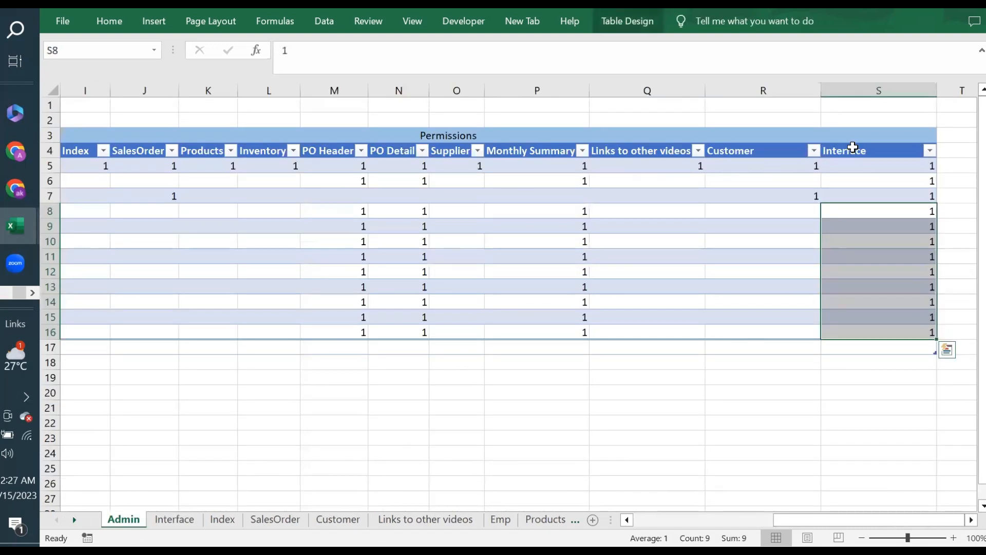
left_click(684, 523)
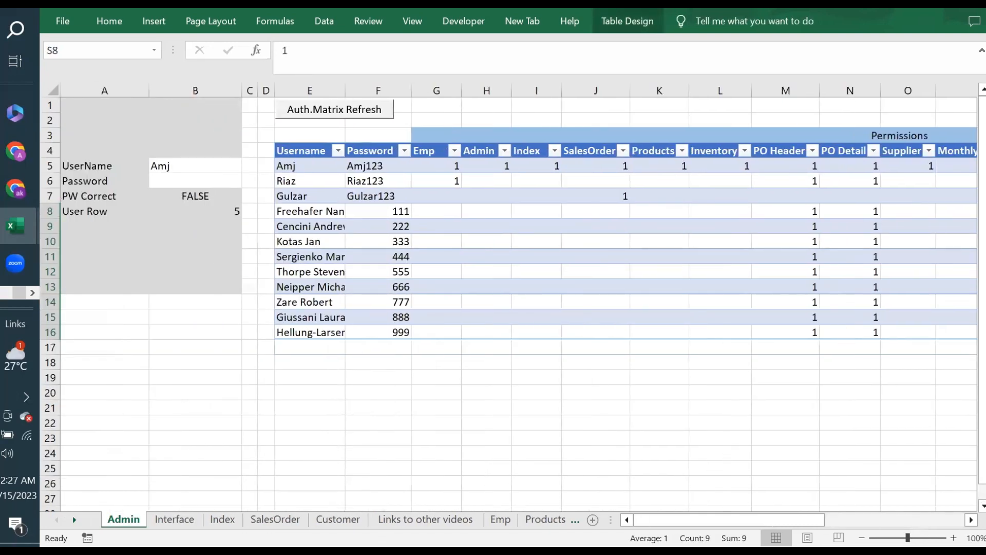
left_click_drag(297, 208, 343, 326)
left_click_drag(392, 209, 400, 333)
left_click(308, 208)
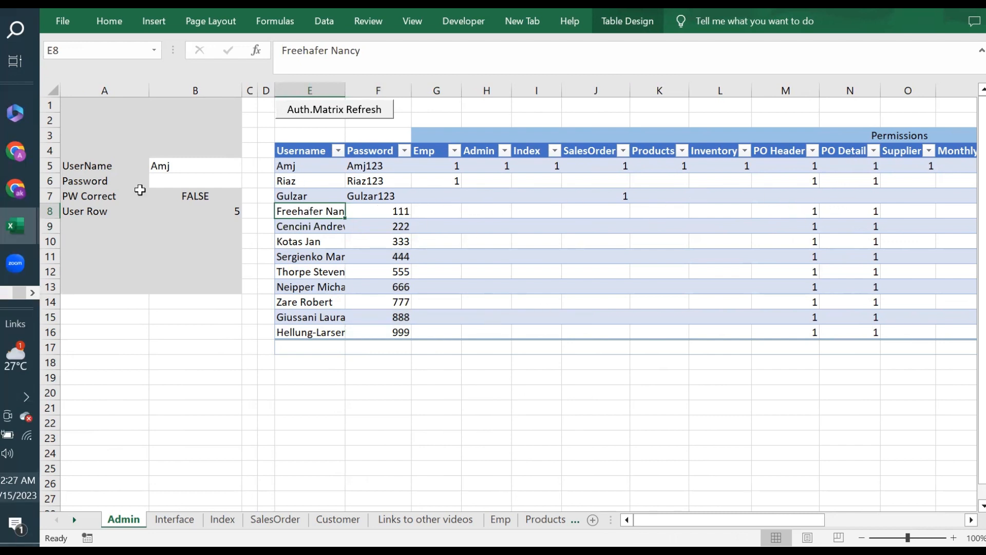
Step: Set the UserName in B5 of the Admin sheet to the username from E12, converted to a fixed value
left_click(172, 165)
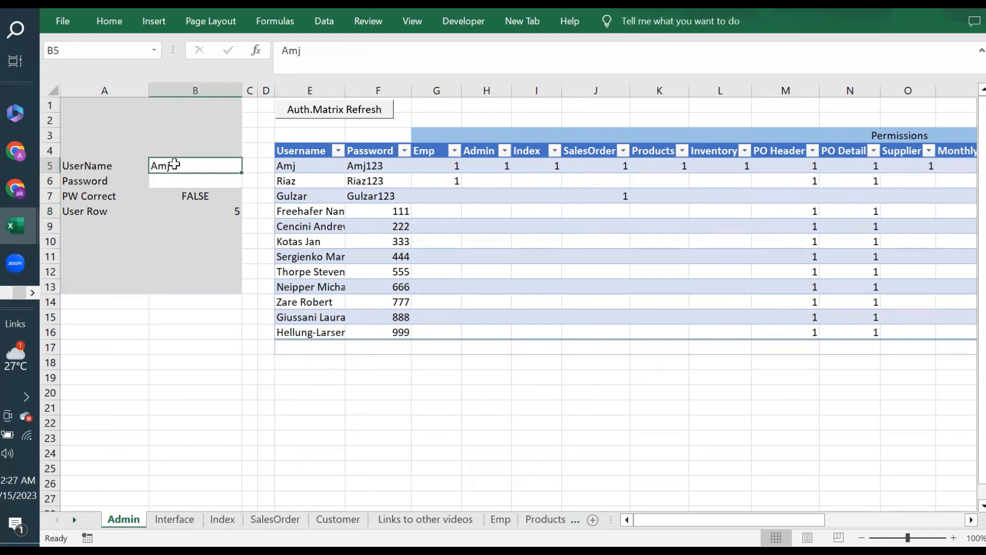
type("=")
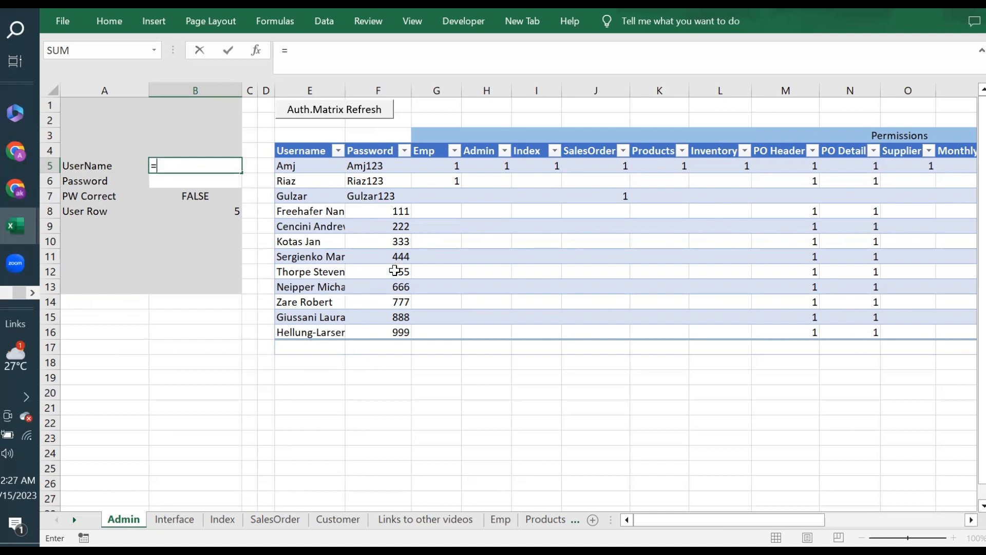
left_click(308, 269)
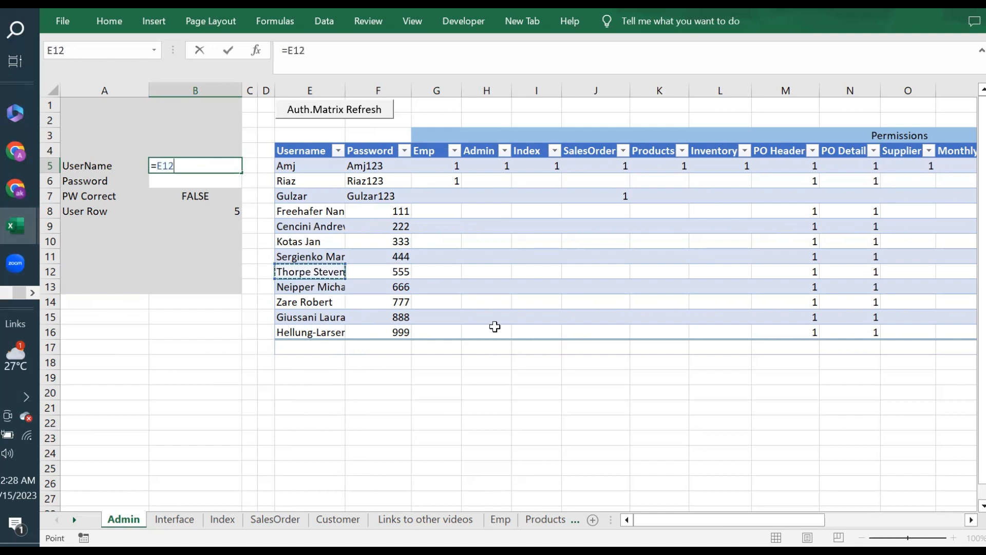
key("F9")
key("Return")
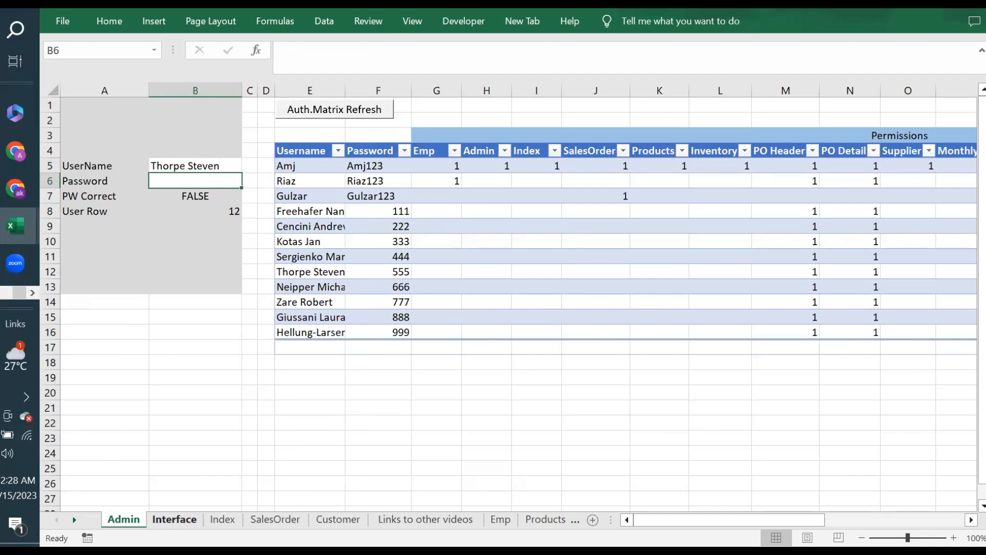
Step: Test access on the Interface sheet with the Employee Master, Product Master, Supplier Master and Purchase Order Reports buttons, dismissing each message
left_click(174, 519)
left_click(233, 111)
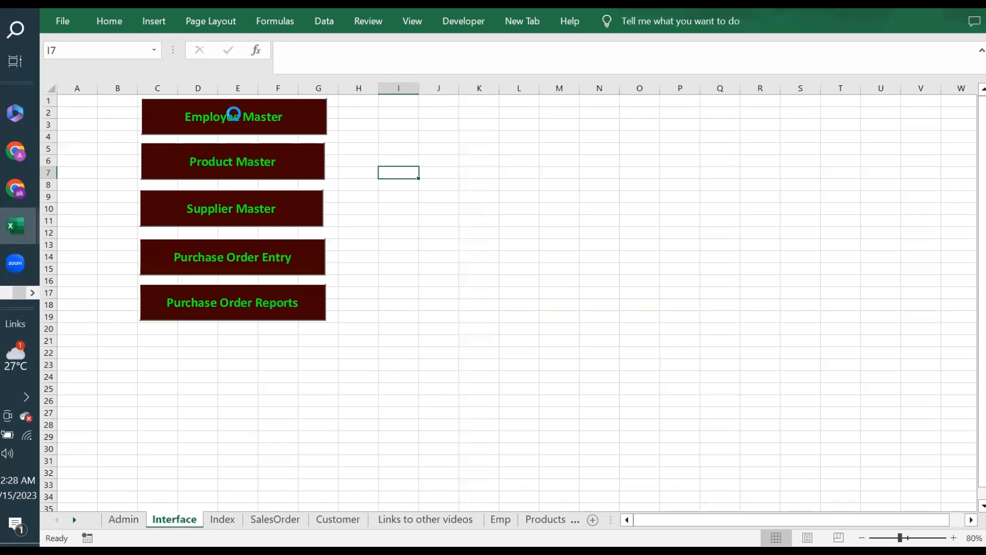
left_click(529, 326)
left_click(275, 162)
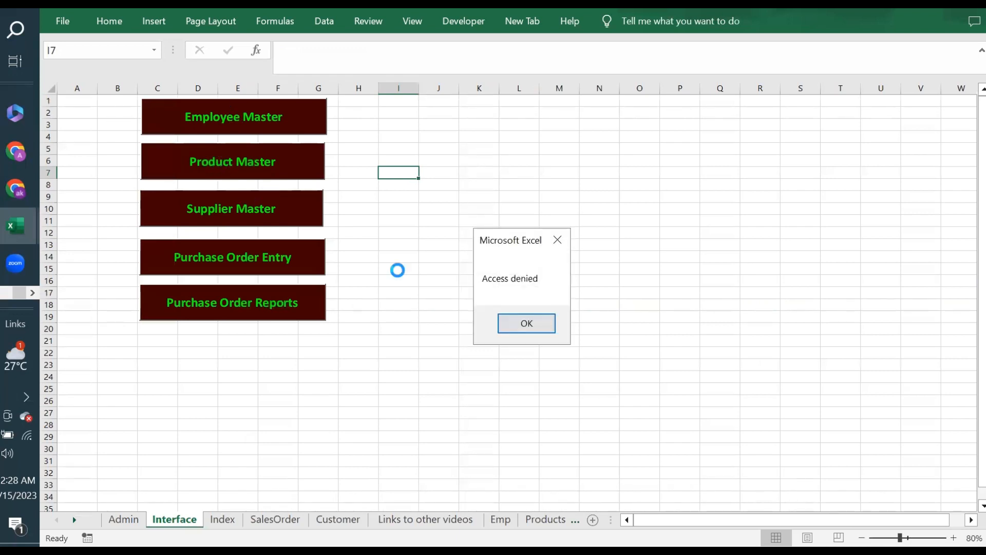
left_click(537, 323)
left_click(200, 211)
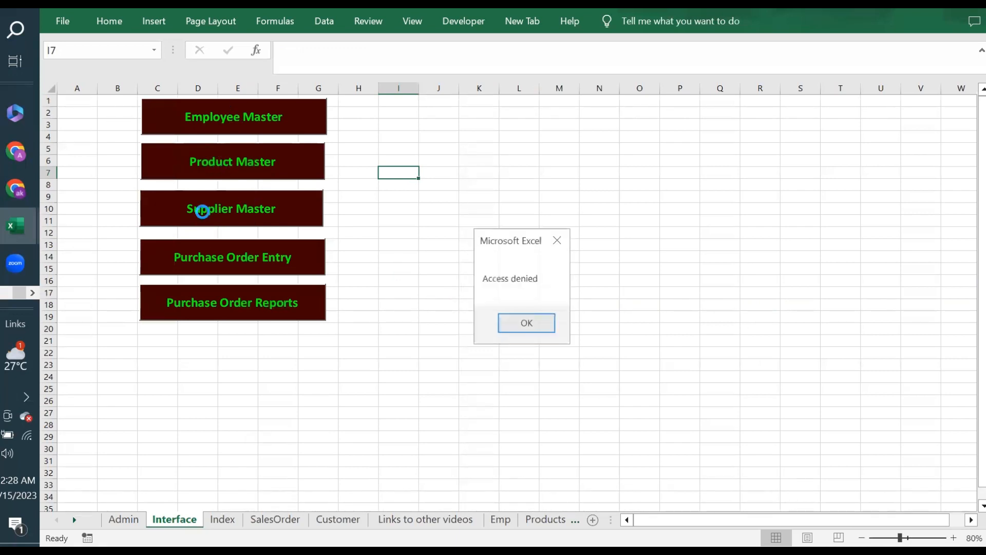
left_click(521, 325)
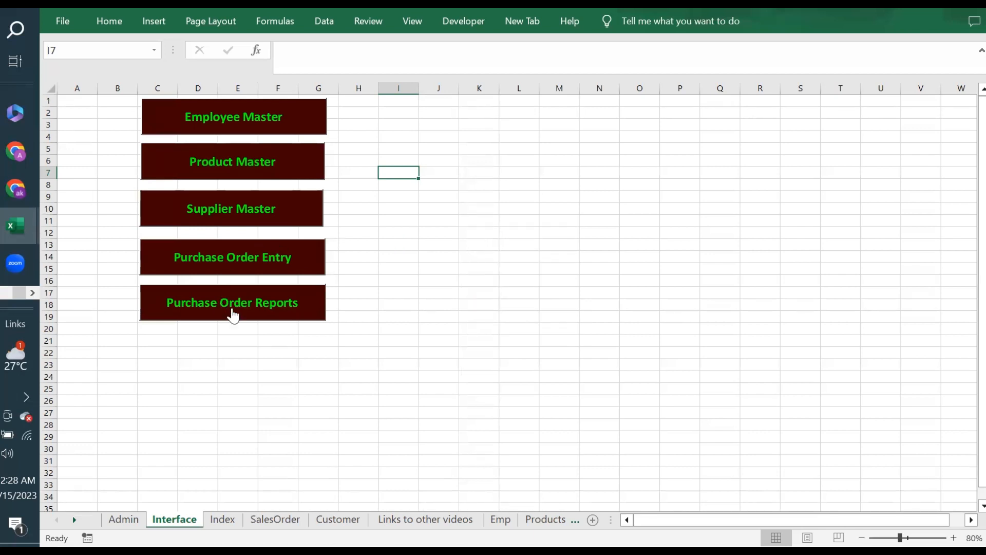
left_click(227, 302)
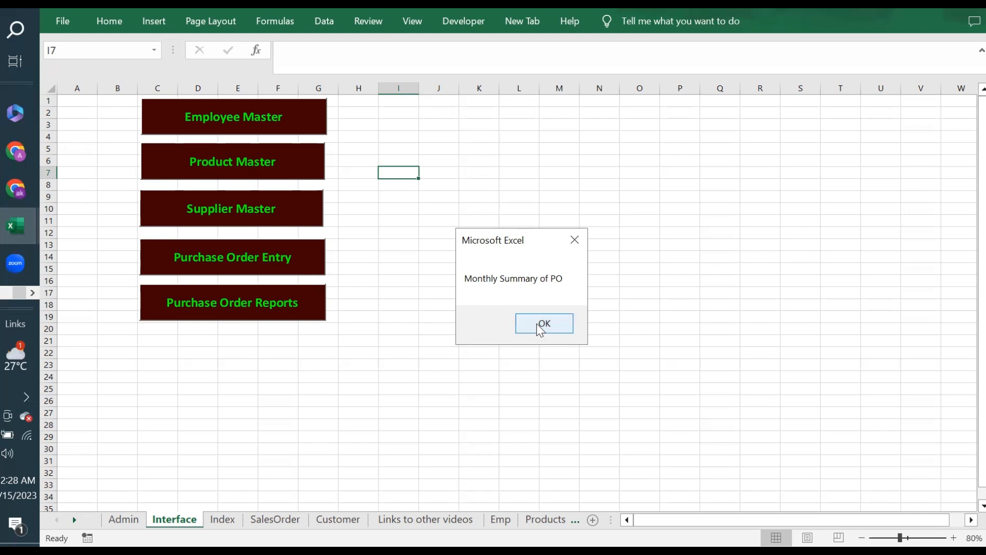
left_click(540, 327)
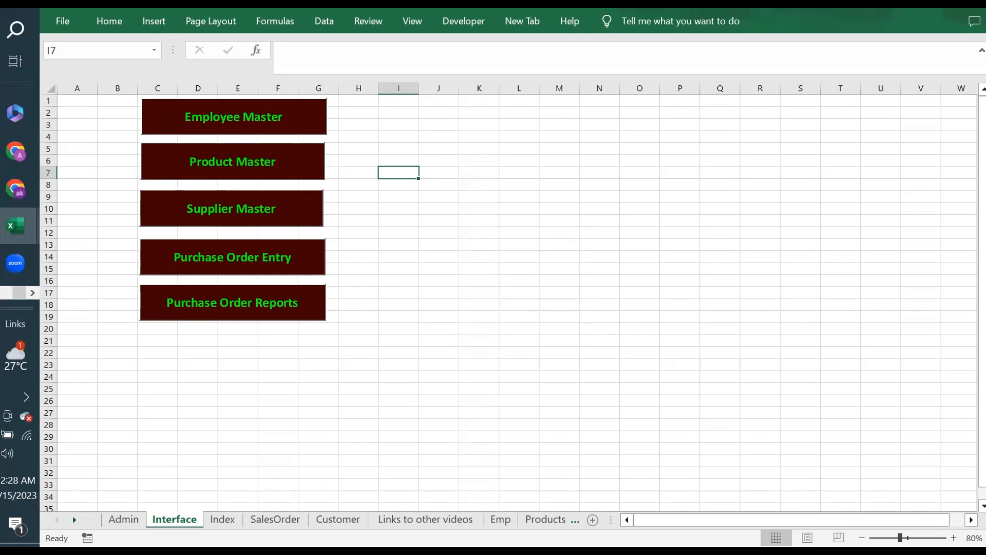
Step: Edit the Purchase Order Reports button's macro, CommandButton5_Click, adding the line sheets(sh).select after End If, and close the code editor
right_click(222, 310)
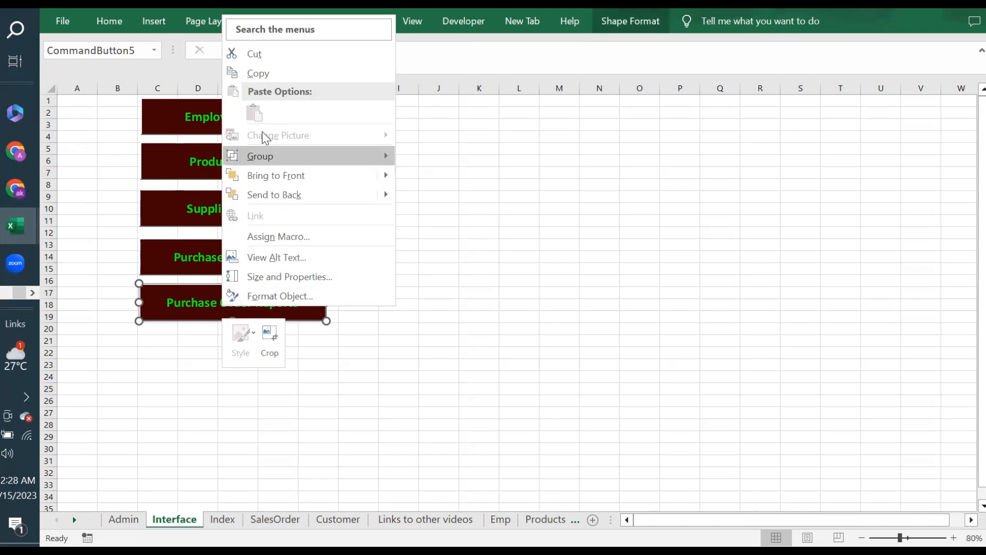
left_click(308, 237)
left_click(443, 138)
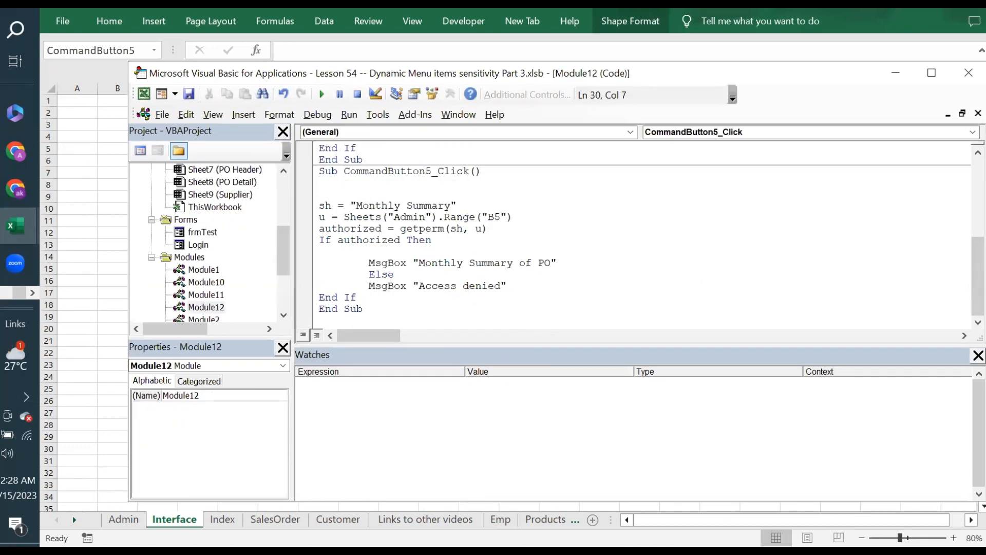
key("Return")
type("sheets")
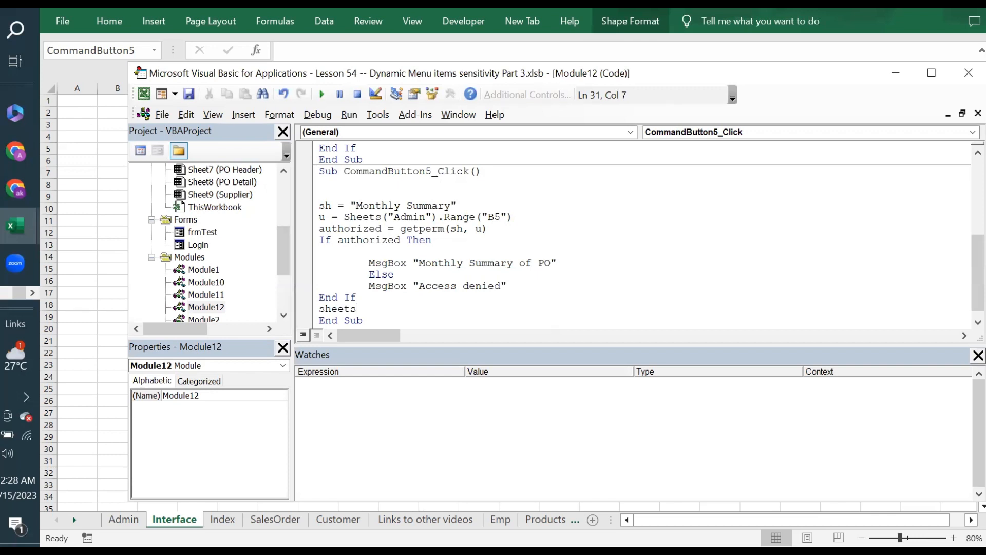
type("(sh")
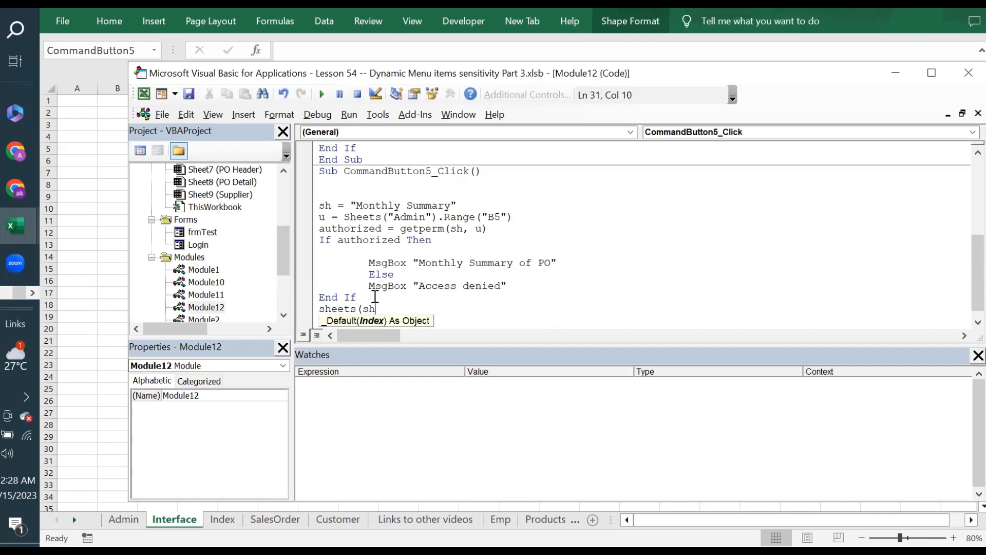
type(").select")
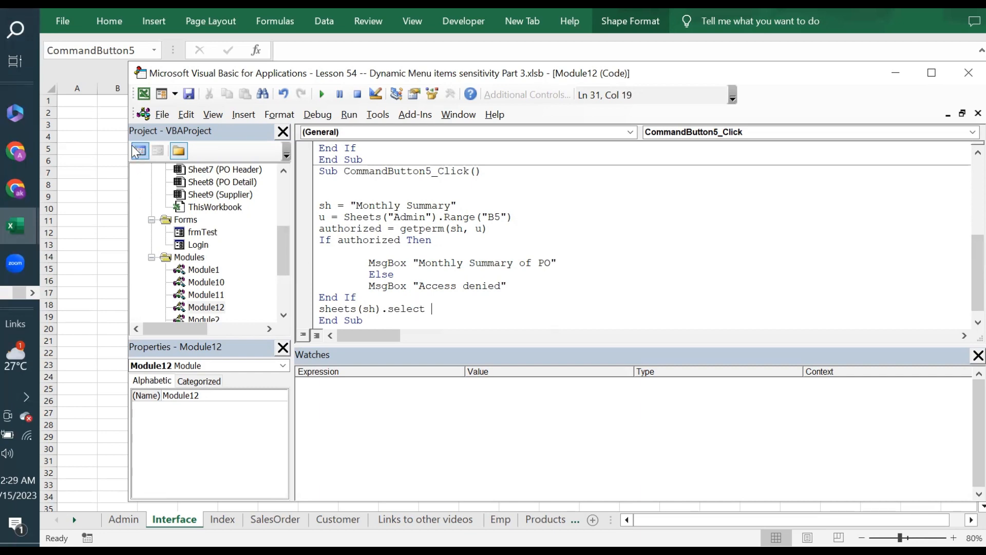
double_click(137, 73)
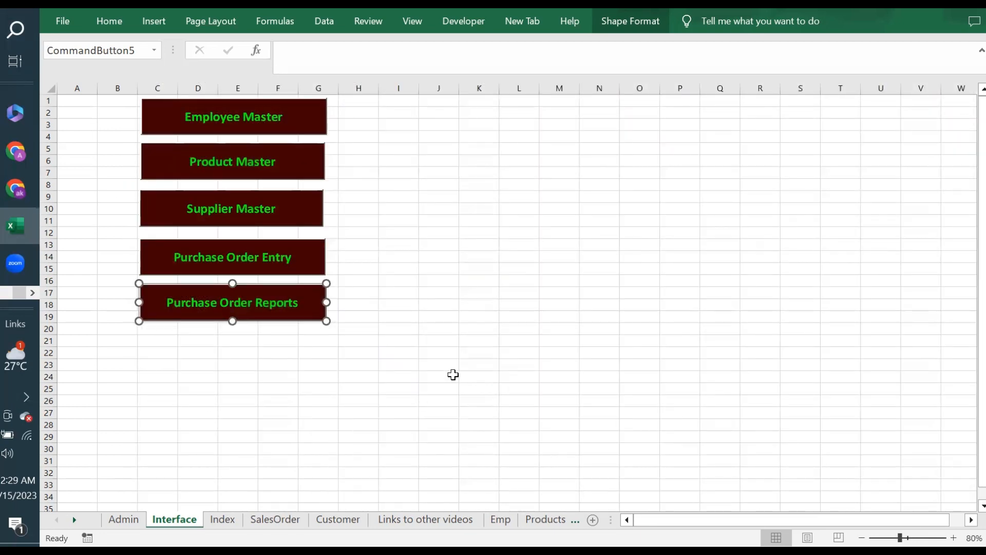
Step: Deselect the Purchase Order Reports button and run it to go to the Monthly Summary sheet
left_click(409, 282)
left_click(409, 308)
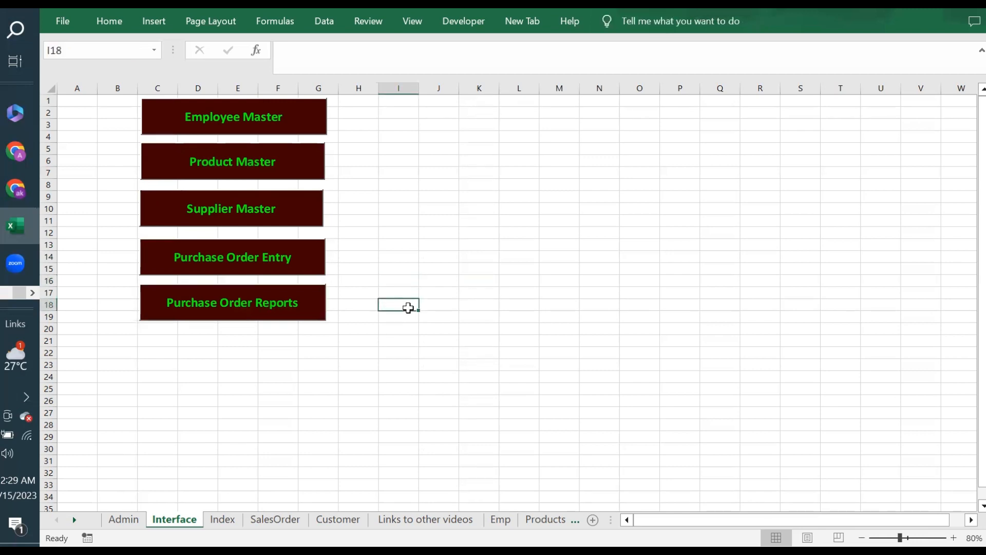
left_click(239, 308)
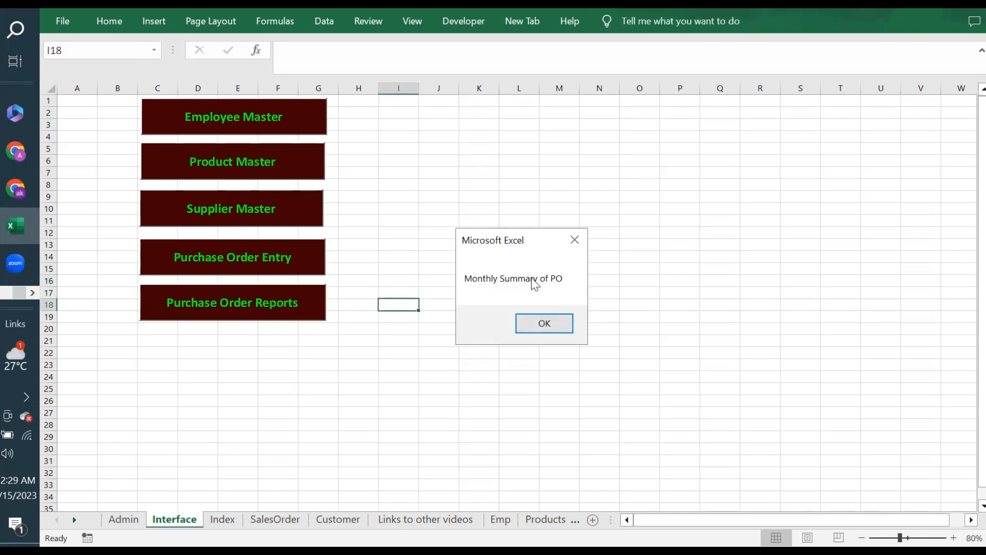
left_click(544, 324)
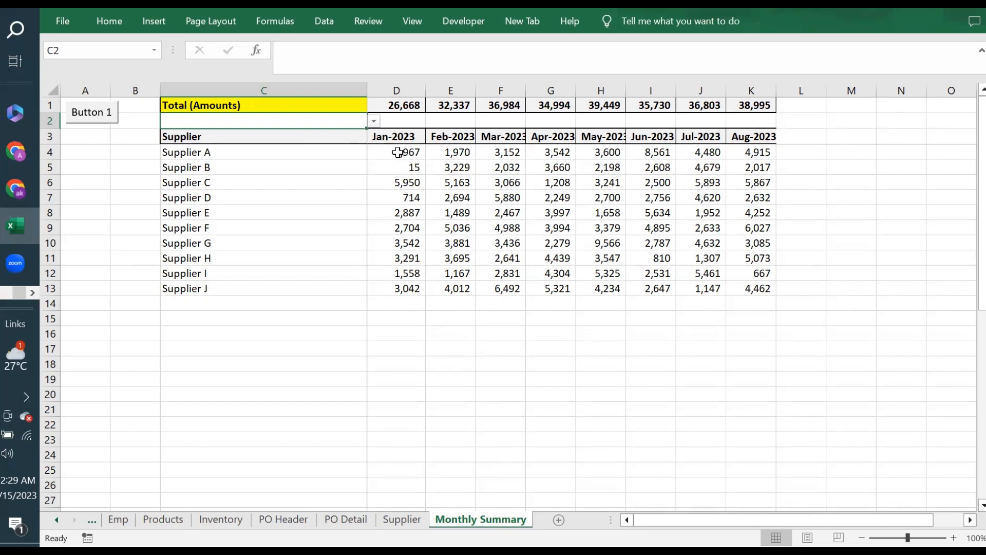
Step: Run the Monthly Summary sheet's Button 1 macro with choice 3 to generate the Supplier's Amount Summary
left_click(105, 117)
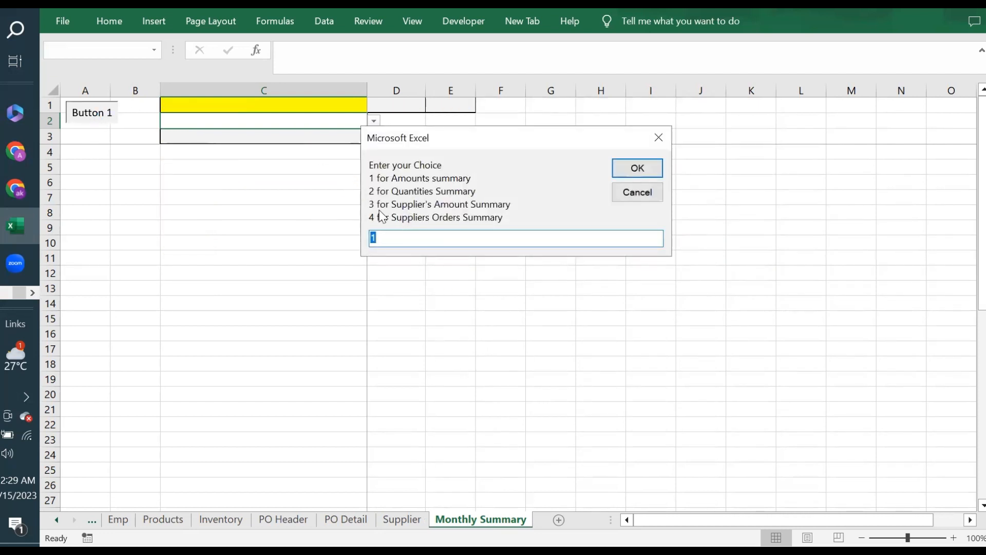
type("3")
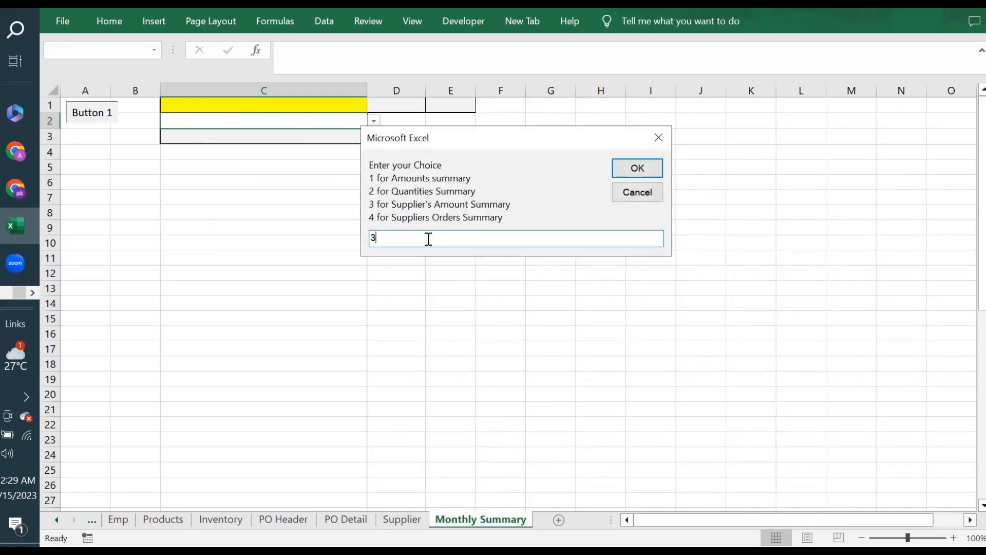
left_click(624, 168)
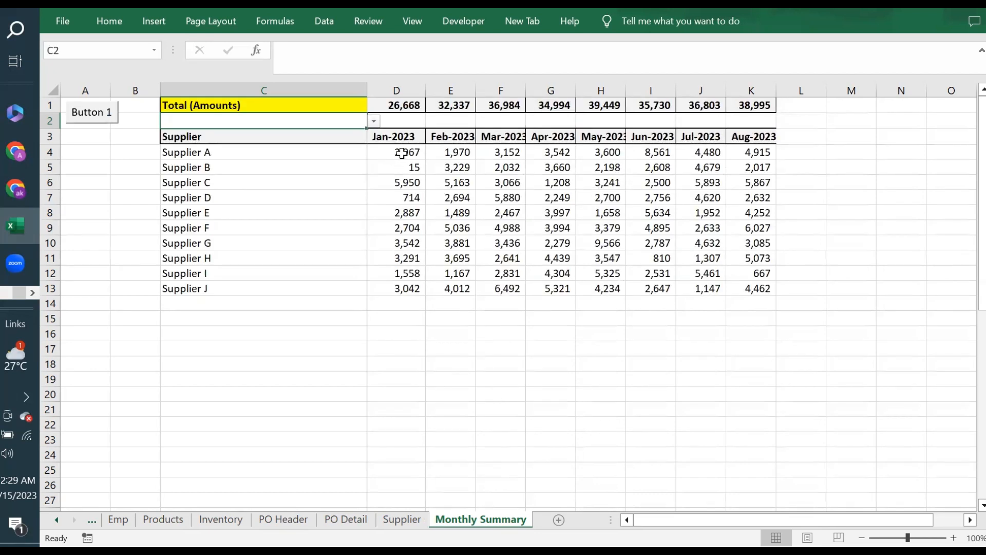
Step: Filter the supplier amounts by one user, choosing an employee's full name from the list in C2
left_click(402, 154)
left_click(285, 123)
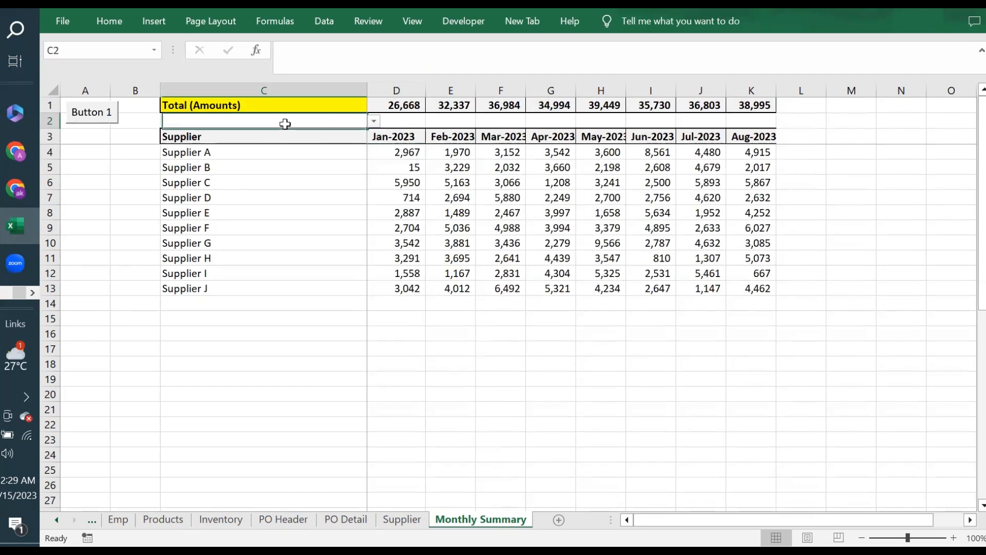
left_click(374, 122)
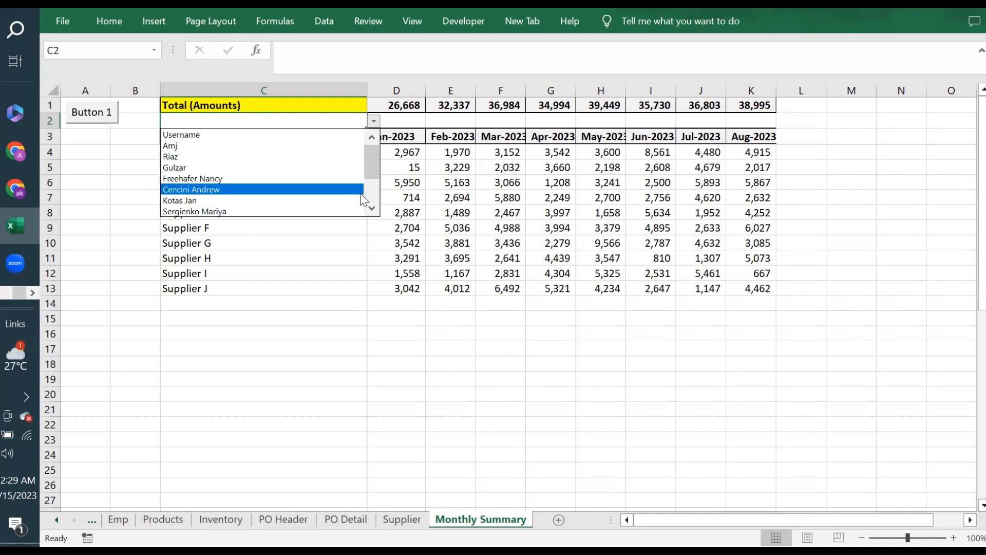
scroll(267, 201, "down", 2)
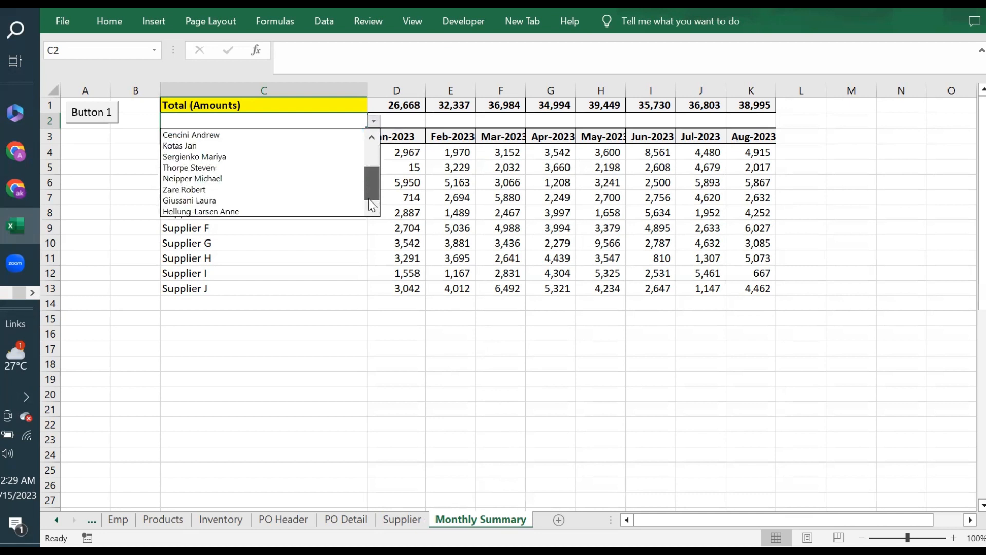
left_click(234, 202)
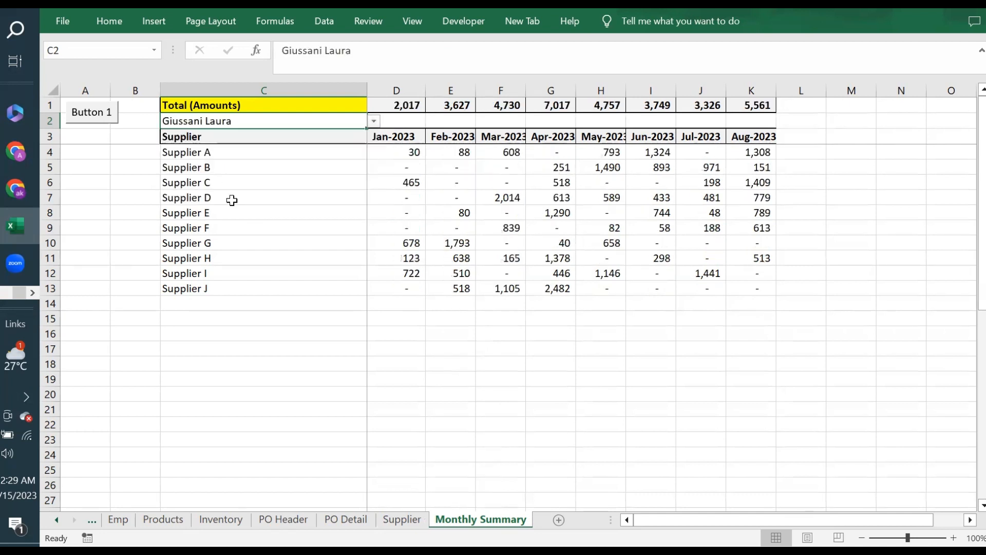
Step: Examine the user-filtered monthly supplier amounts in D4:K13 and the source references of the supplier names in C6 and C5
left_click_drag(398, 152, 745, 282)
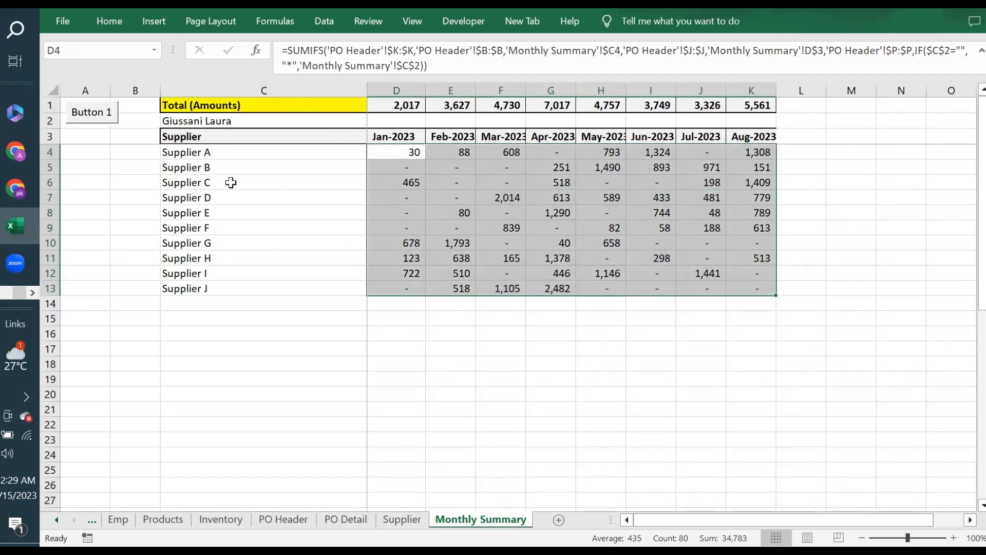
left_click(231, 182)
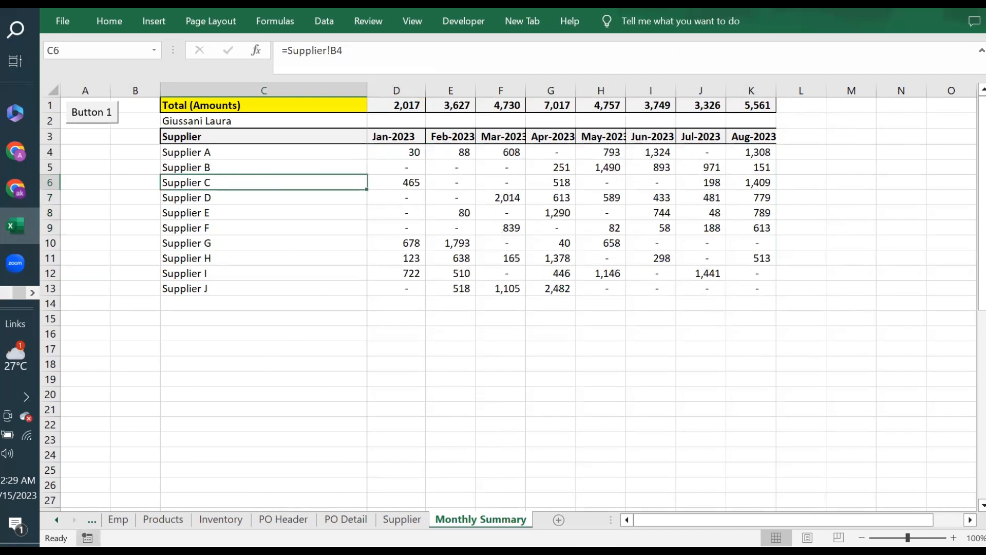
left_click(56, 520)
left_click(56, 519)
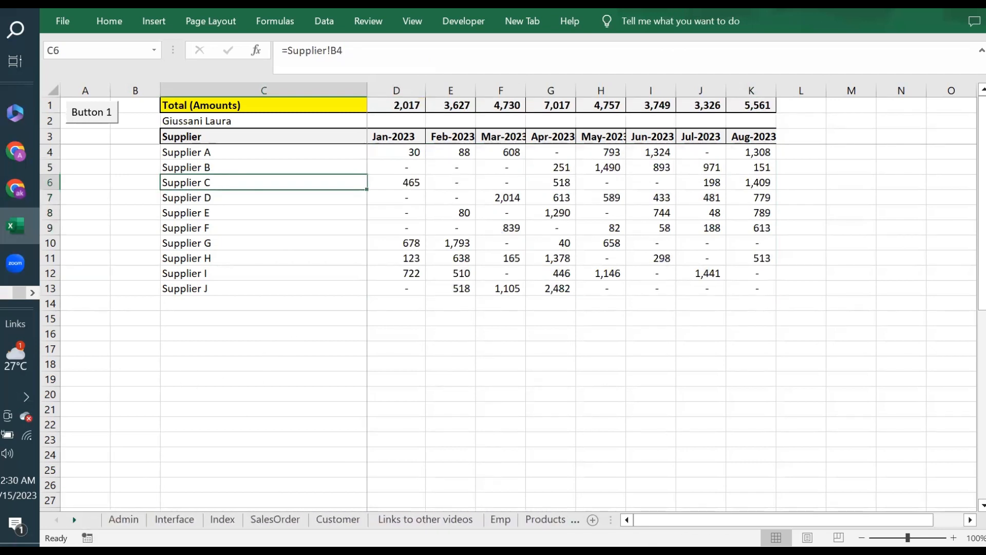
left_click(252, 163)
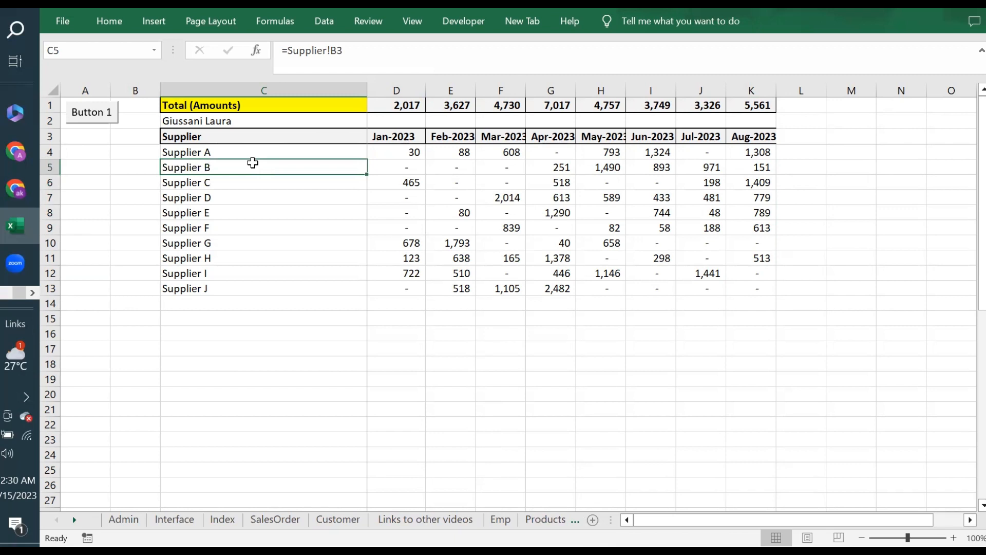